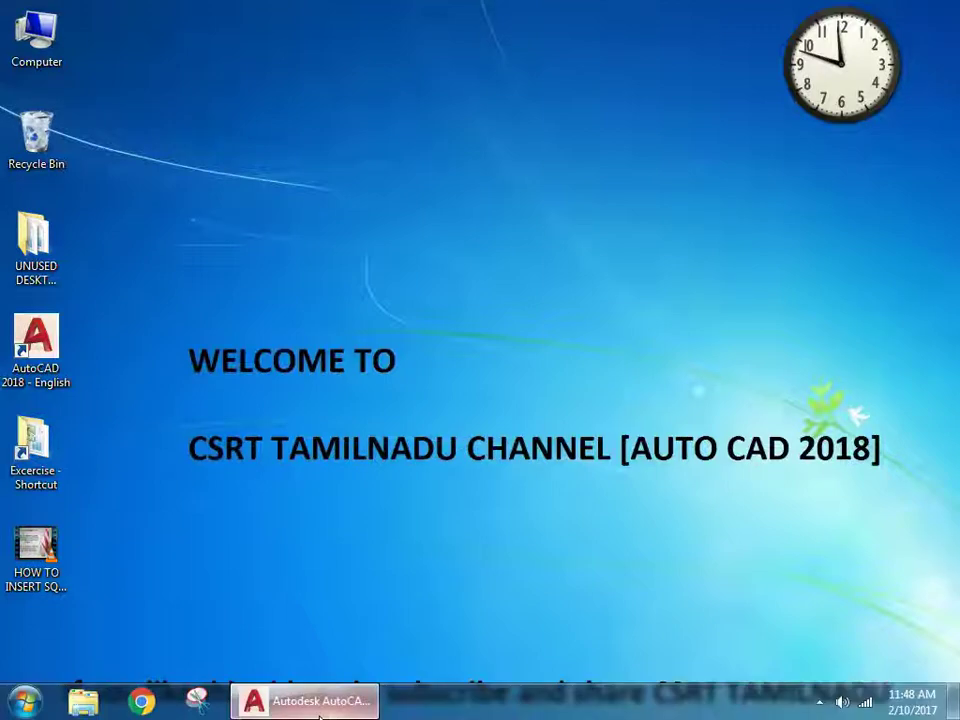
Restore the AutoCAD 2018 window from the taskbar, showing the blank Drawing1.
mouse_move(305, 701)
left_click(305, 590)
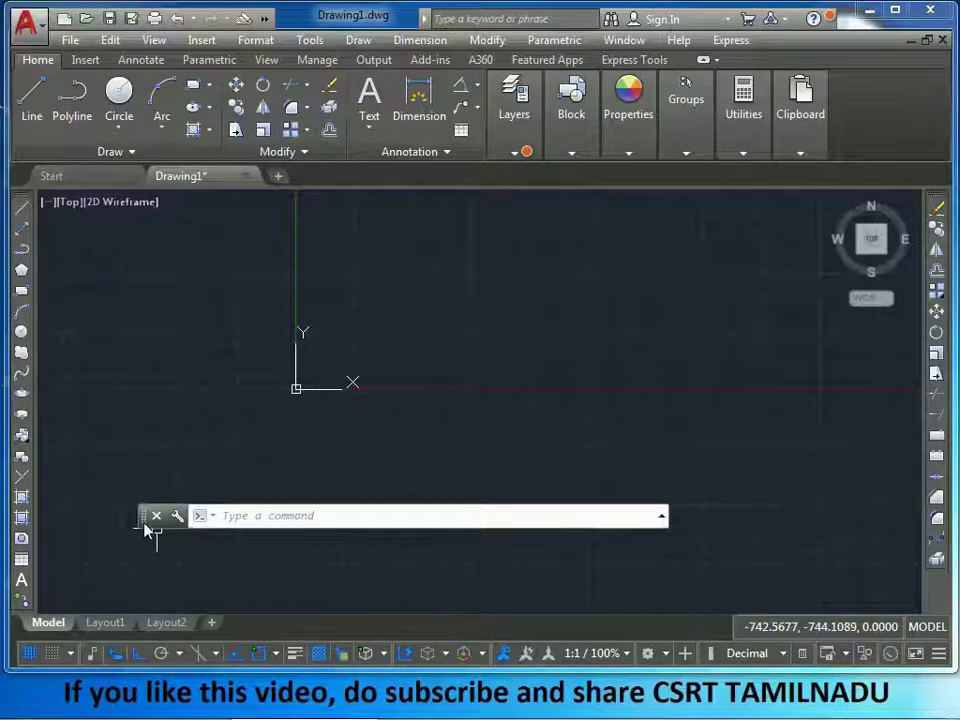
Move the command line lower and draw the raised stepped profile from separate lines.
left_click_drag(143, 520, 222, 603)
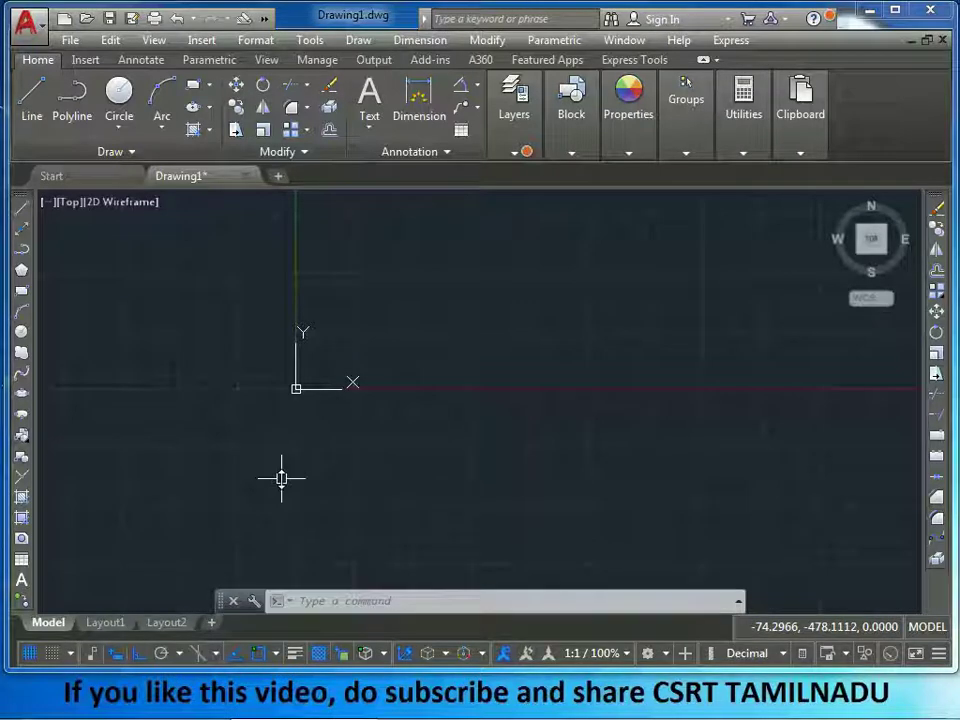
left_click(22, 215)
left_click(144, 371)
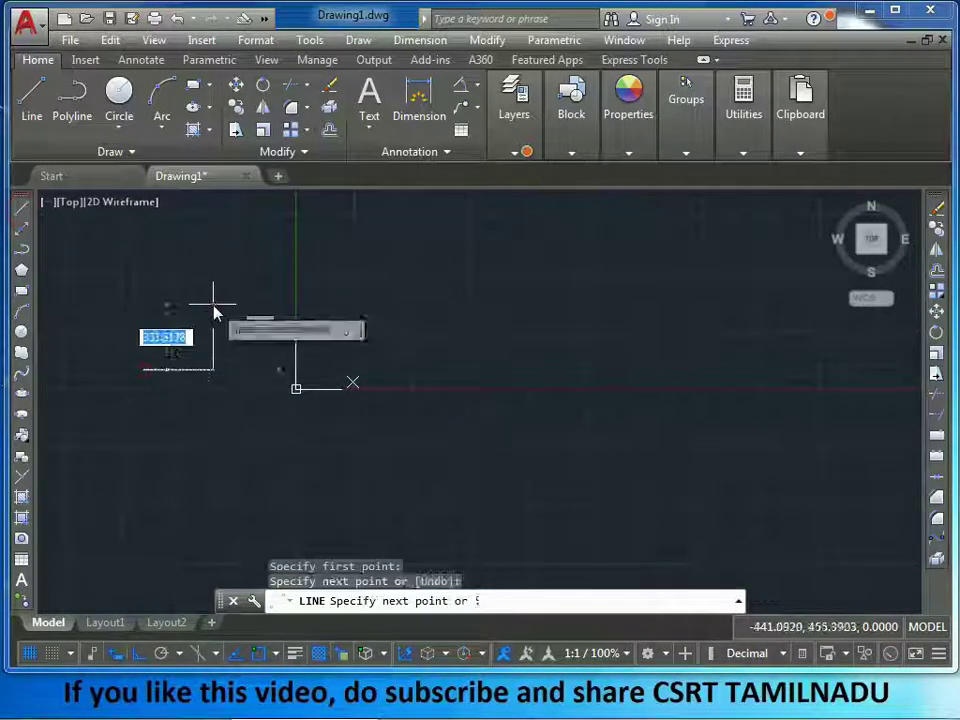
left_click(248, 315)
left_click(300, 320)
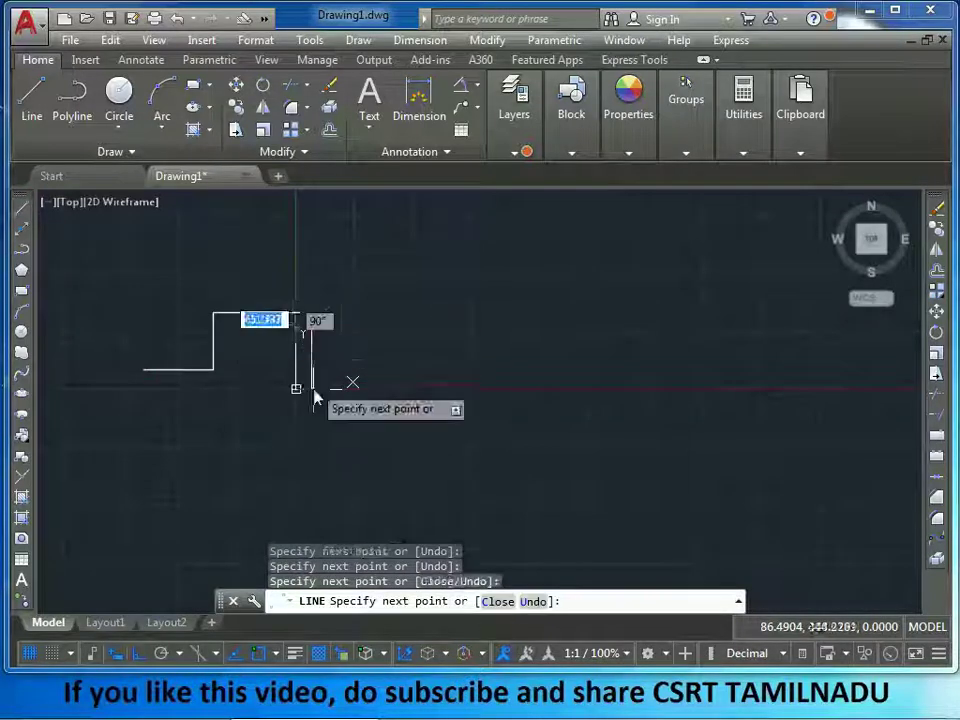
left_click(318, 365)
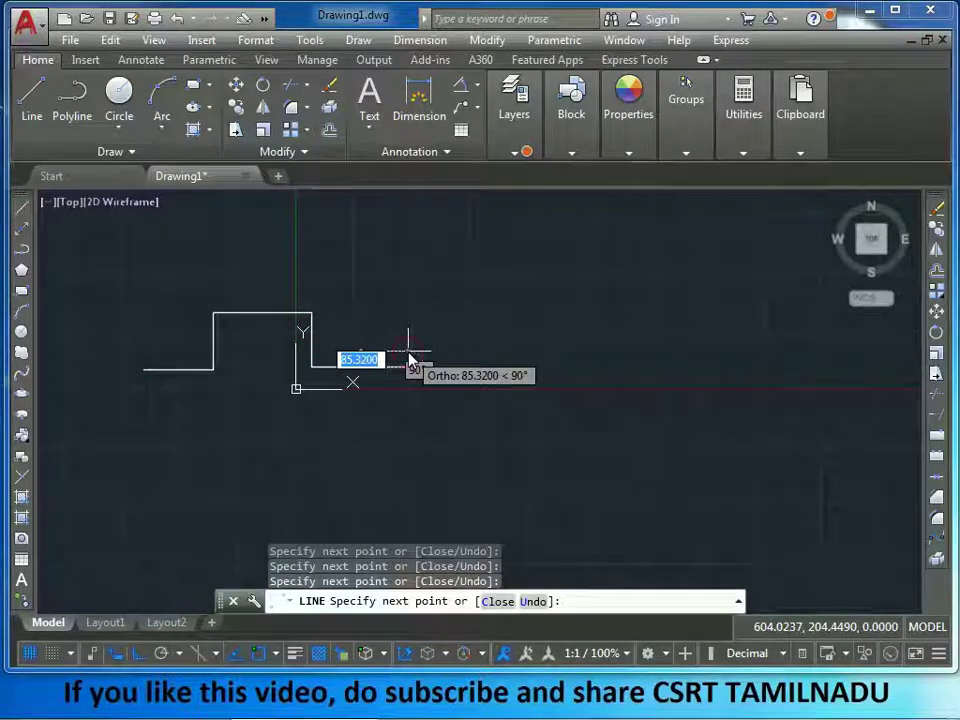
left_click(409, 358)
key("Return")
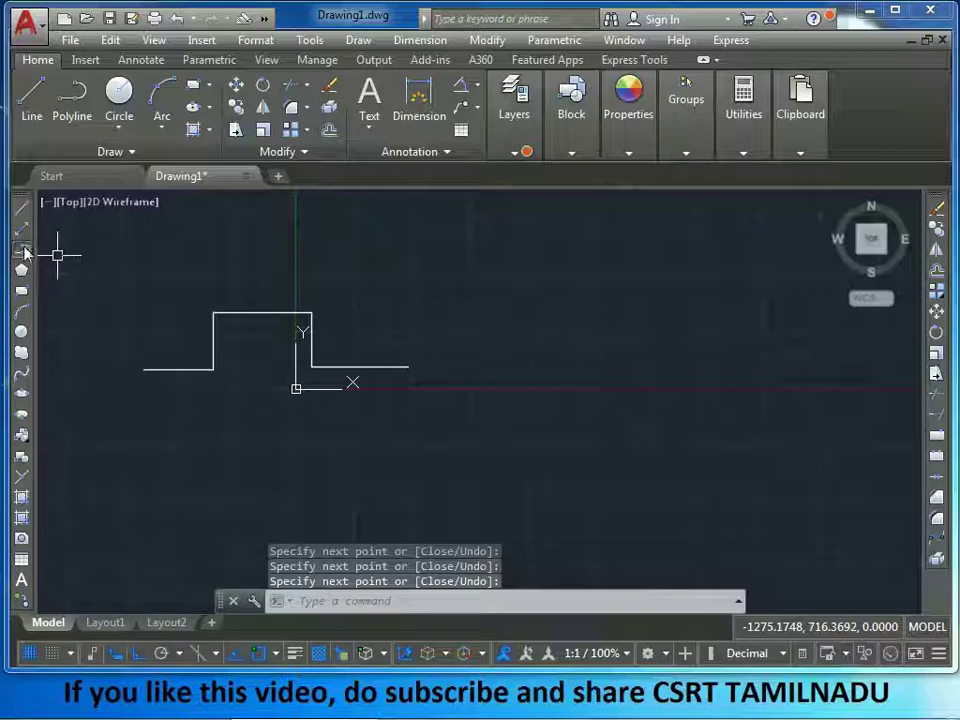
Draw the downward-notched profile below it as a single polyline.
left_click(25, 252)
left_click(161, 476)
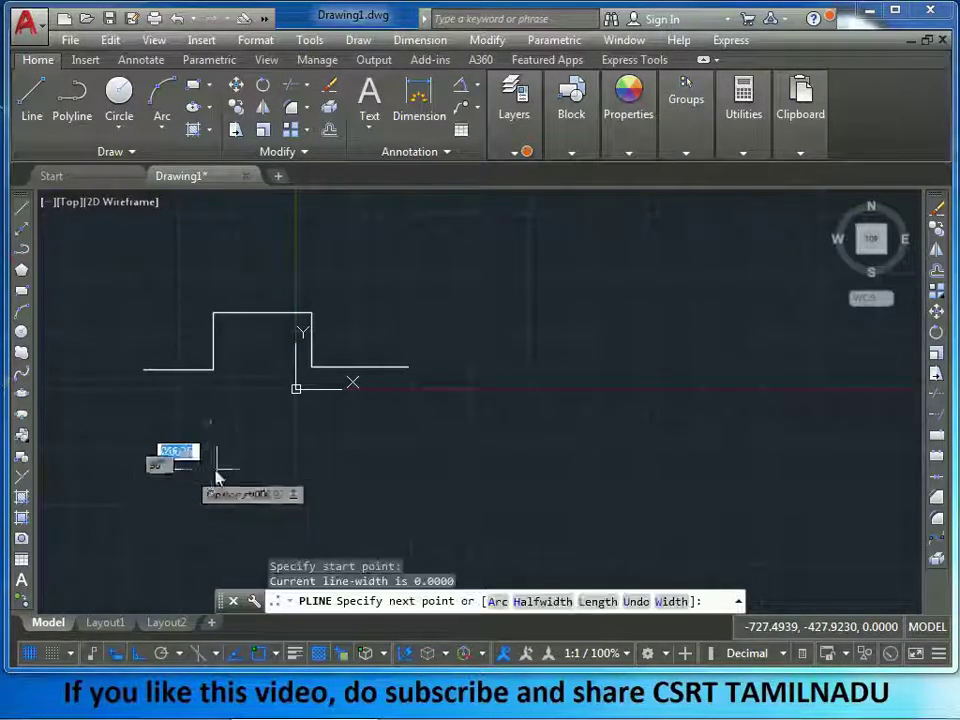
left_click(221, 476)
left_click(220, 508)
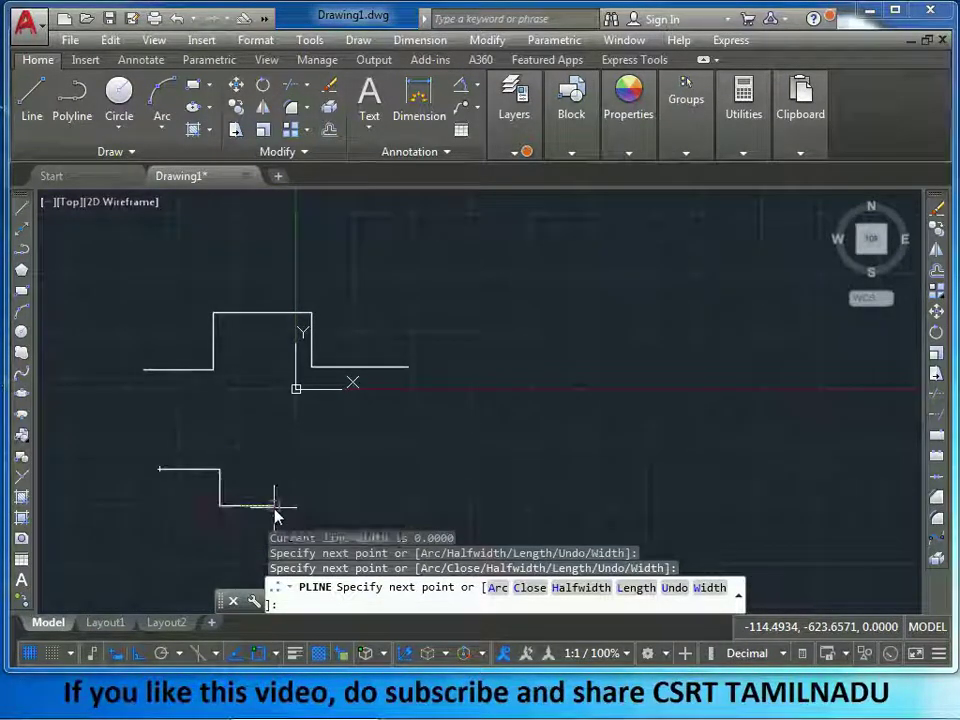
left_click(275, 511)
left_click(274, 461)
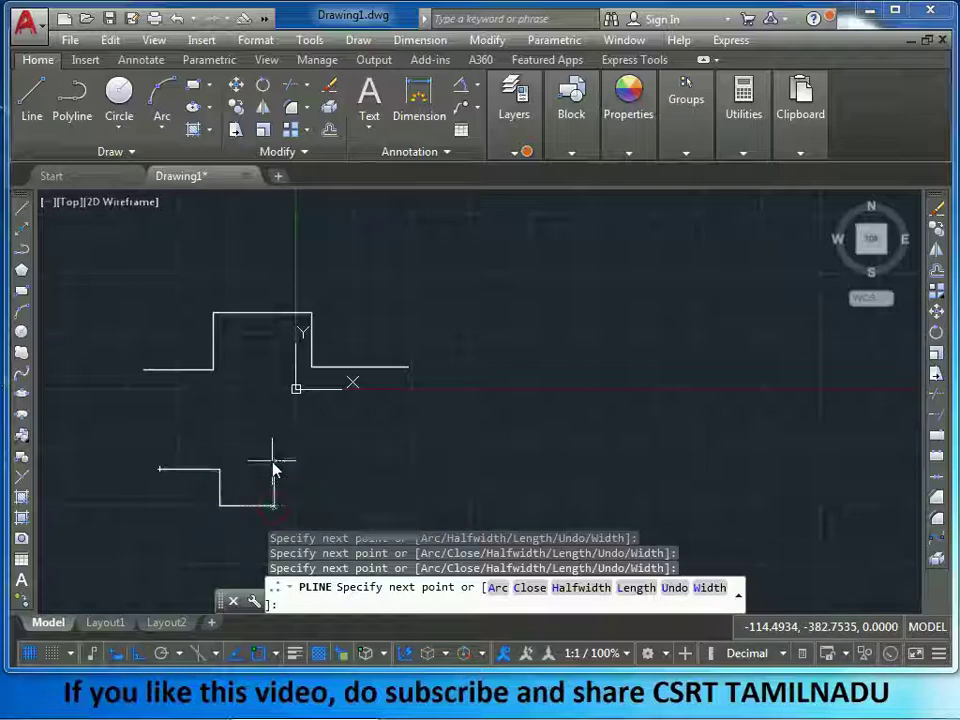
left_click(399, 468)
key("Return")
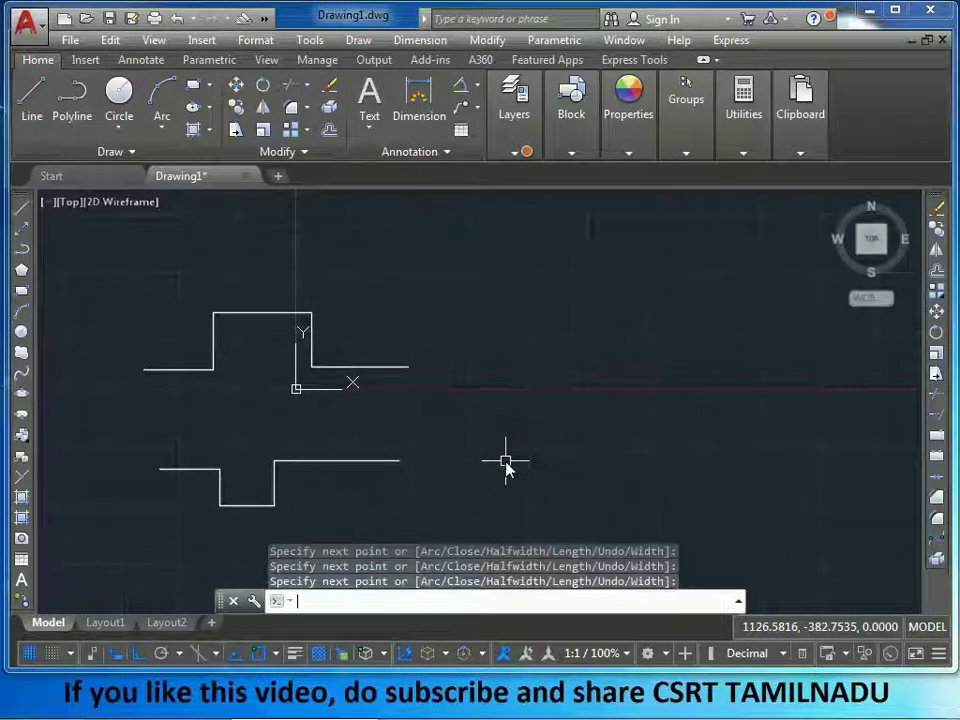
Crossing-select both profiles and nudge them right of the origin.
scroll(270, 378, "down", 2)
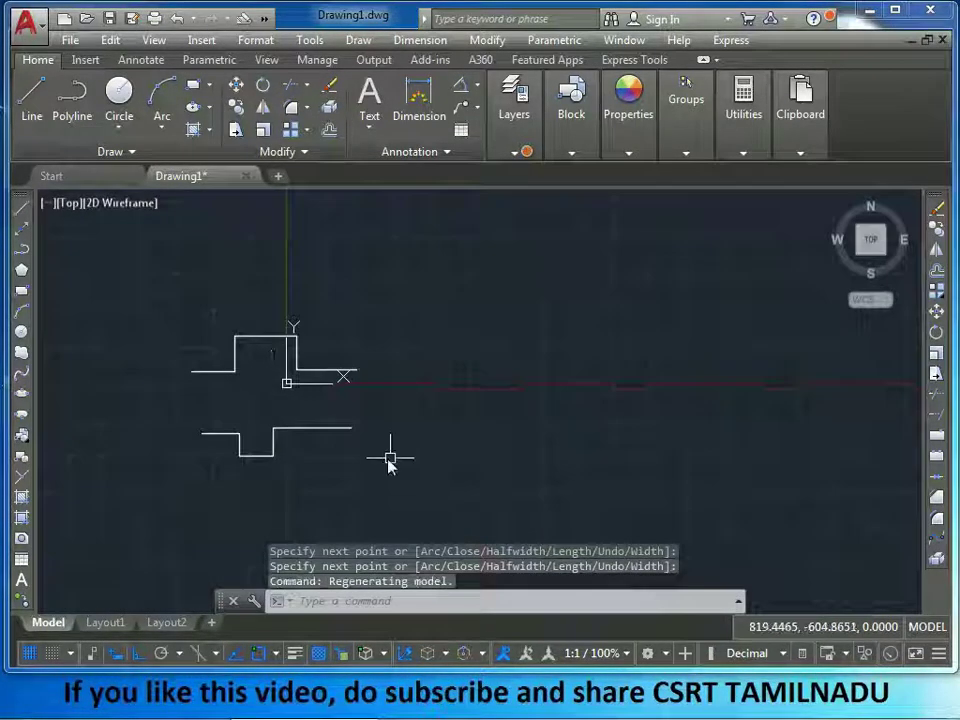
left_click(412, 486)
left_click(186, 284)
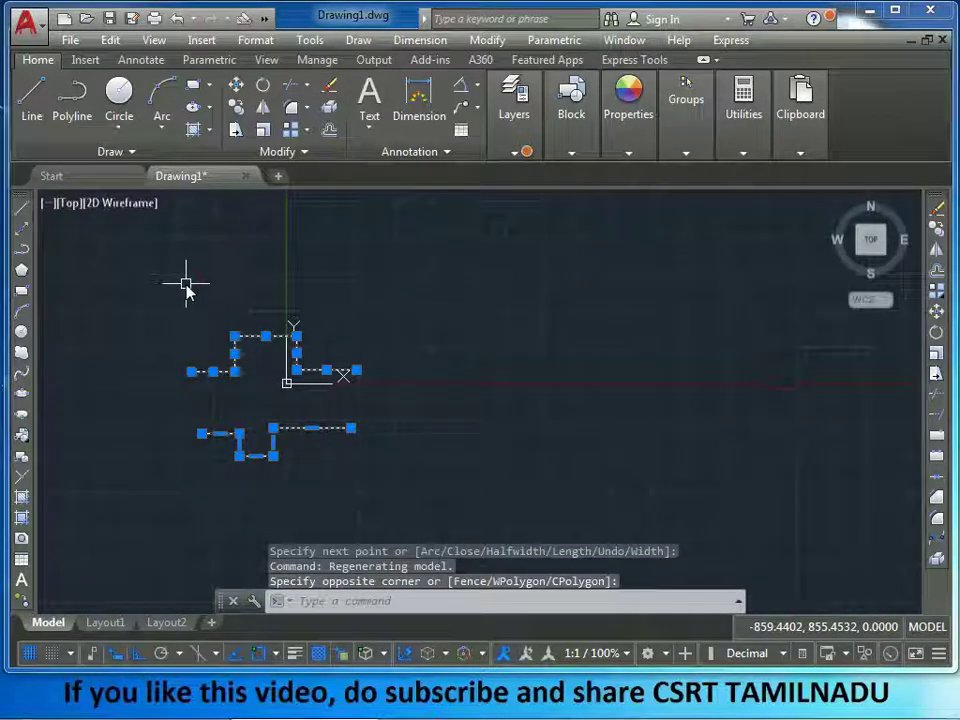
key("ctrl+Right")
key("ctrl+Right")
key("ctrl+Right")
key("ctrl+Right")
key("ctrl+Right")
key("ctrl+Right")
key("ctrl+Right")
key("ctrl+Right")
key("ctrl+Right")
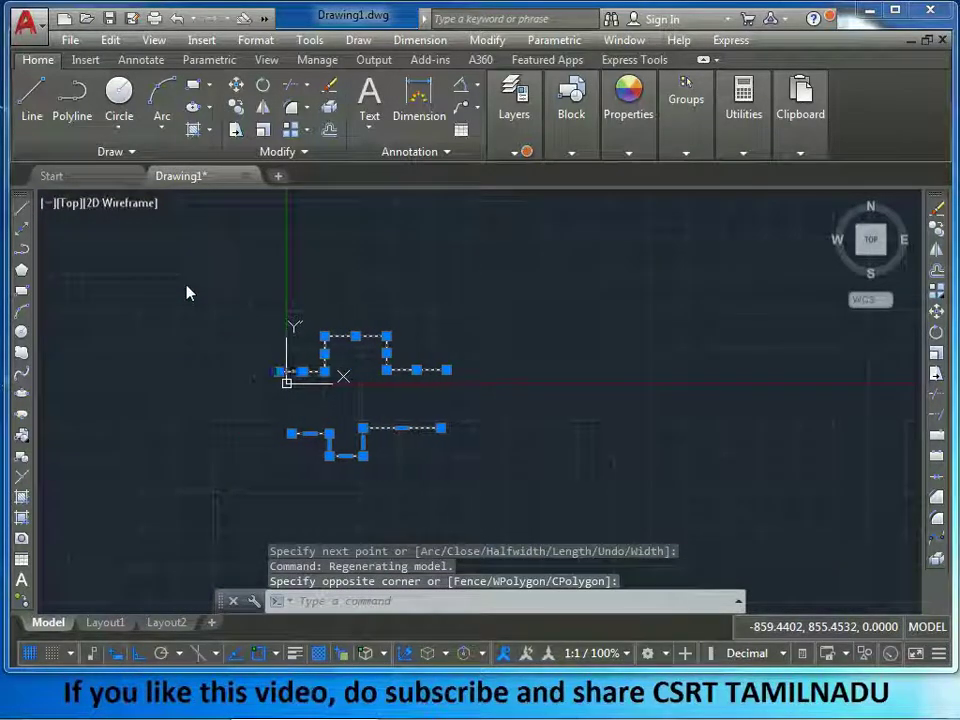
key("ctrl+Right")
key("ctrl+Right")
key("ctrl+Right")
key("ctrl+Right")
key("ctrl+Right")
key("ctrl+Right")
key("ctrl+Right")
key("ctrl+Right")
key("ctrl+Right")
key("ctrl+Right")
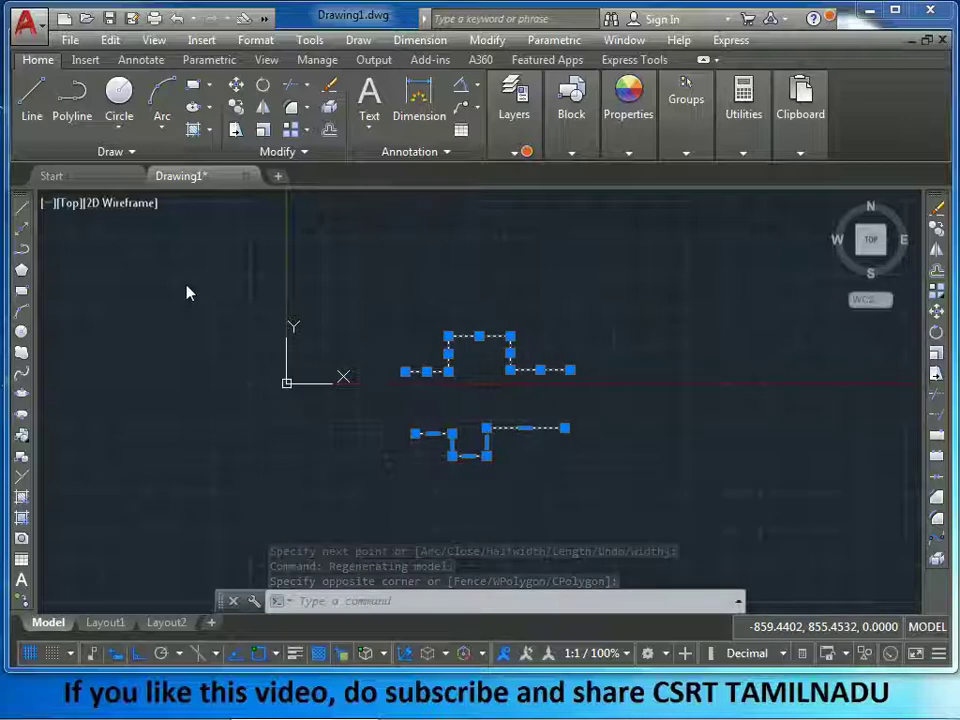
key("Escape")
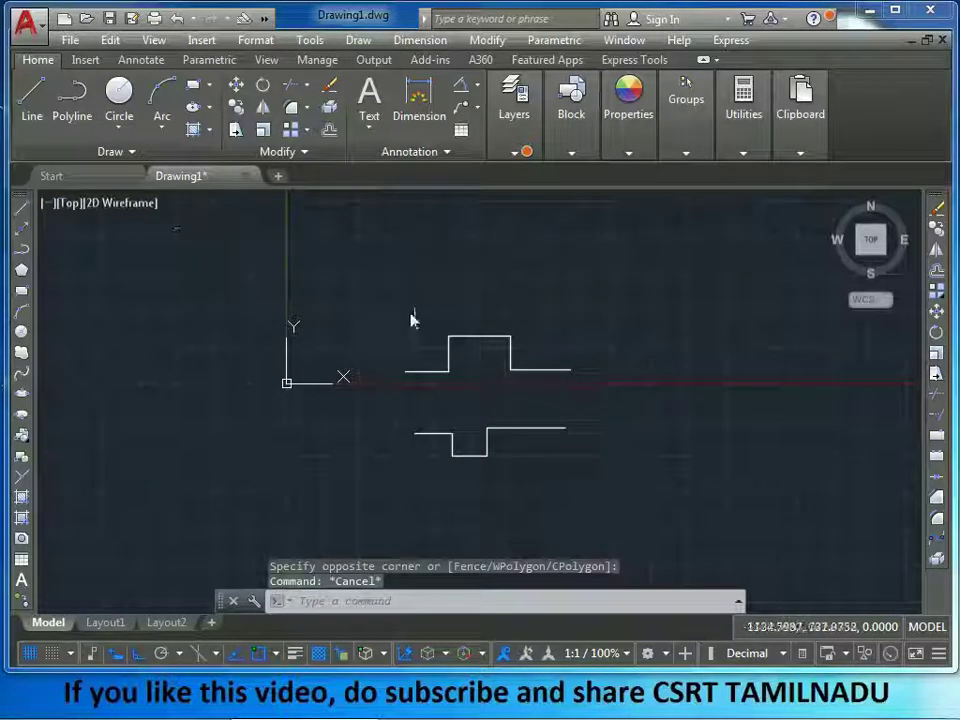
Select individual line segments, then the whole polyline, to compare how each selects.
scroll(438, 365, "up", 4)
scroll(435, 376, "down", 2)
left_click(430, 382)
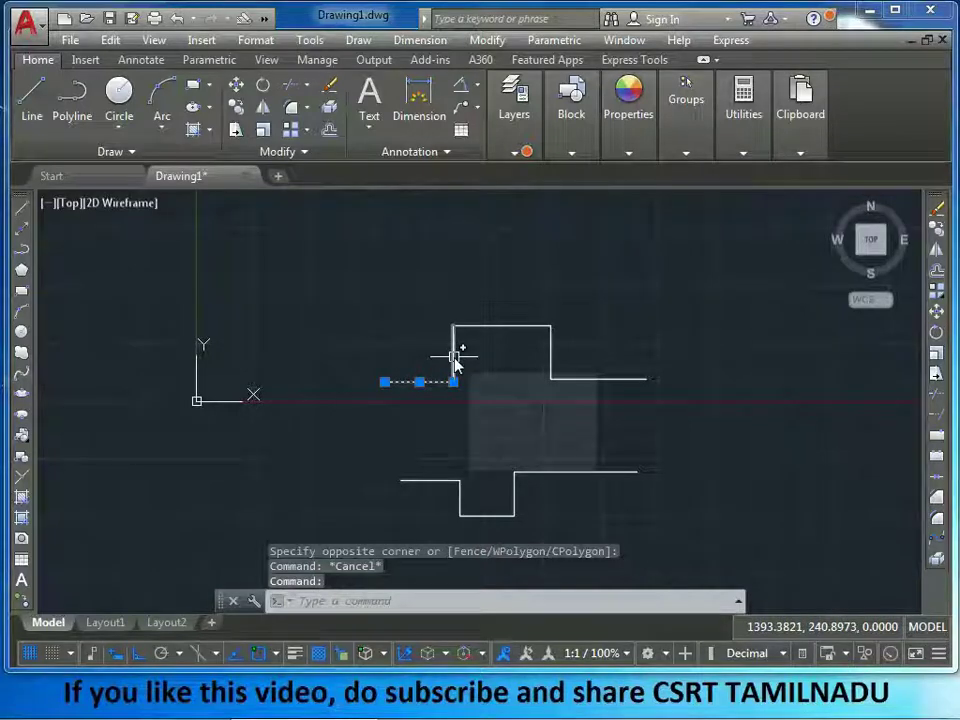
left_click(454, 358)
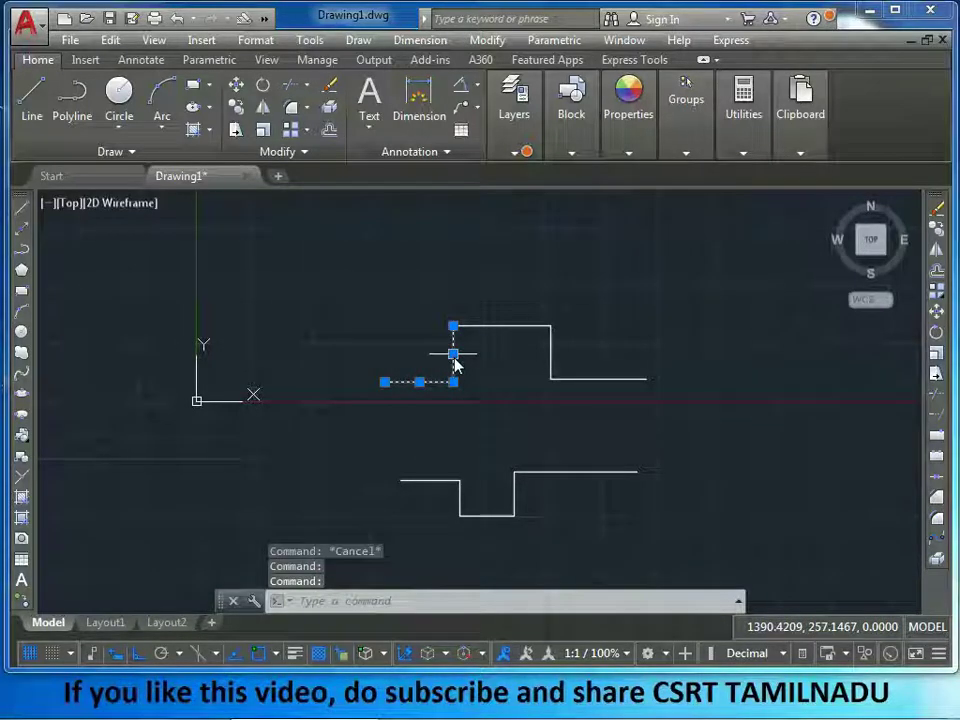
left_click(571, 379)
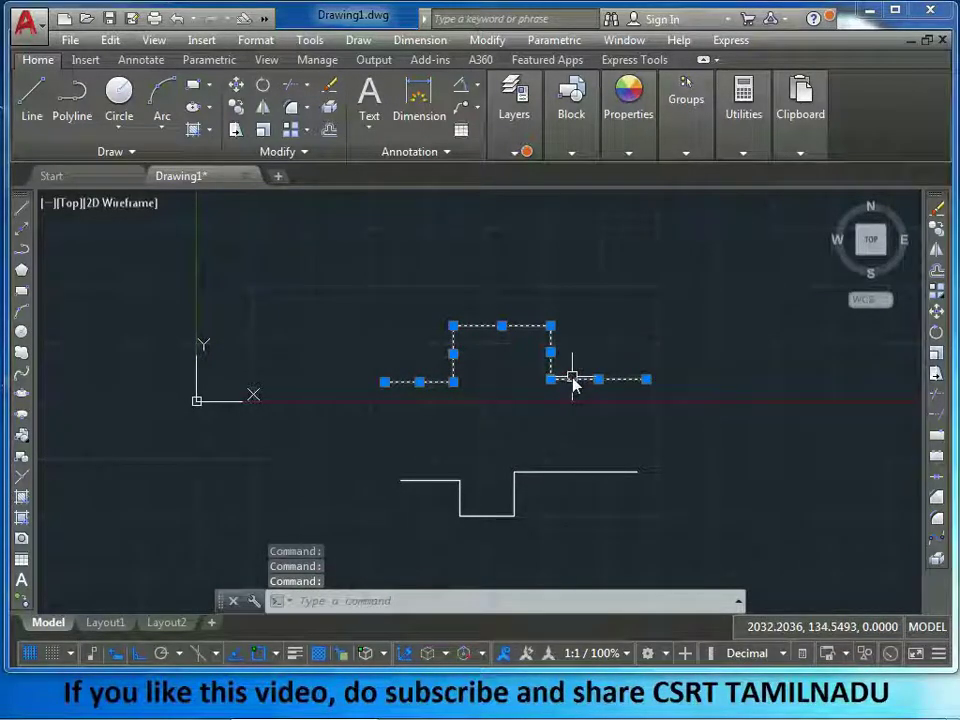
key("Escape")
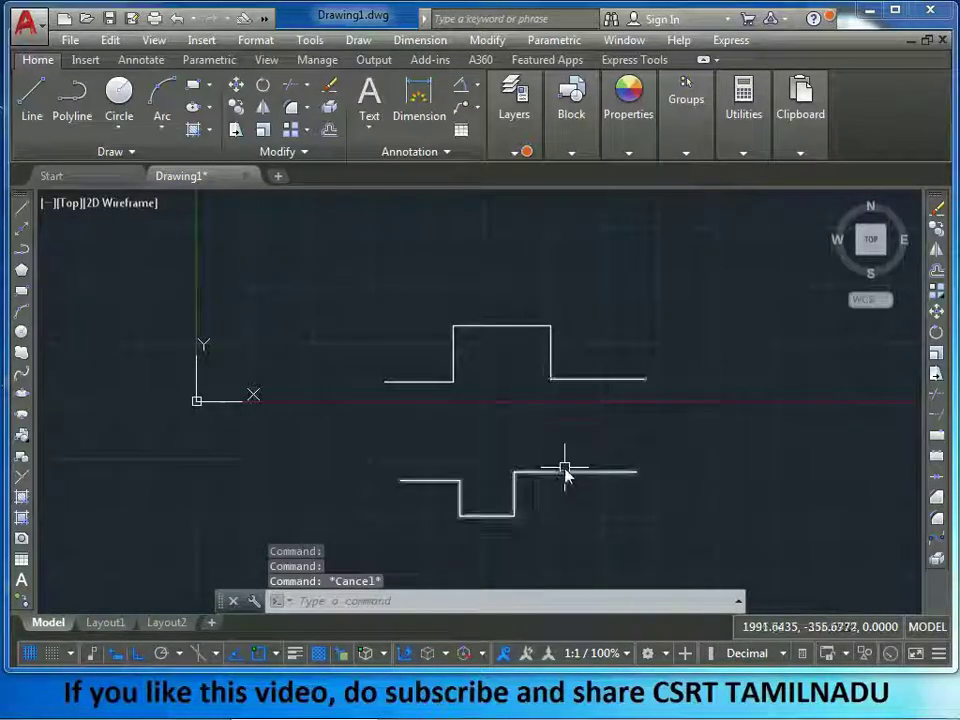
left_click(565, 471)
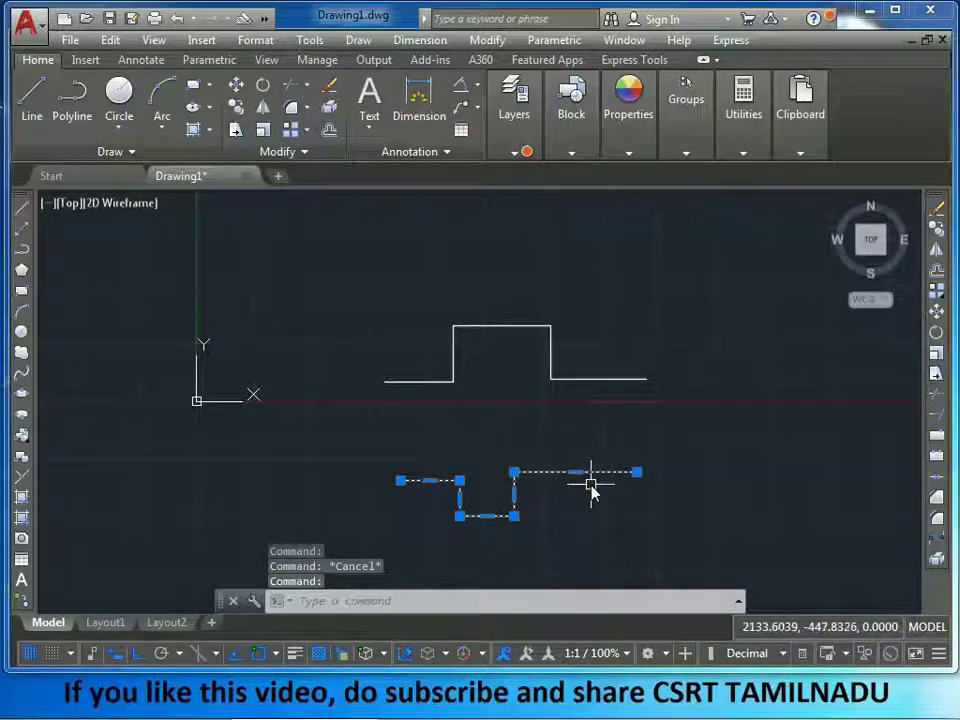
key("Escape")
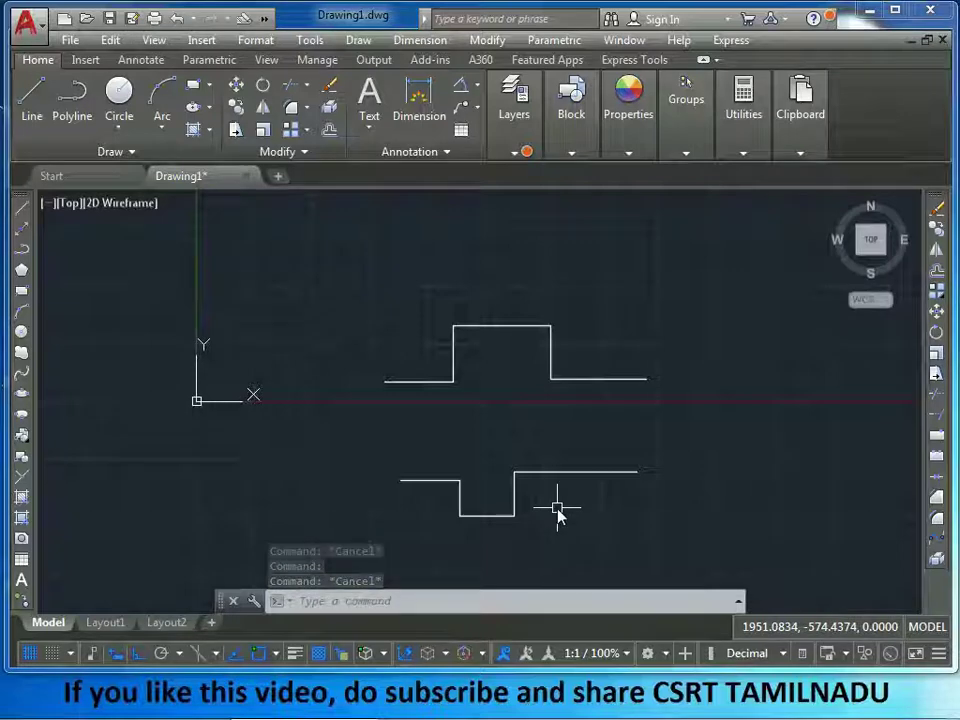
Draw a closed irregular outline with LINE, with Ortho off for the angled edges.
type("l")
key("Return")
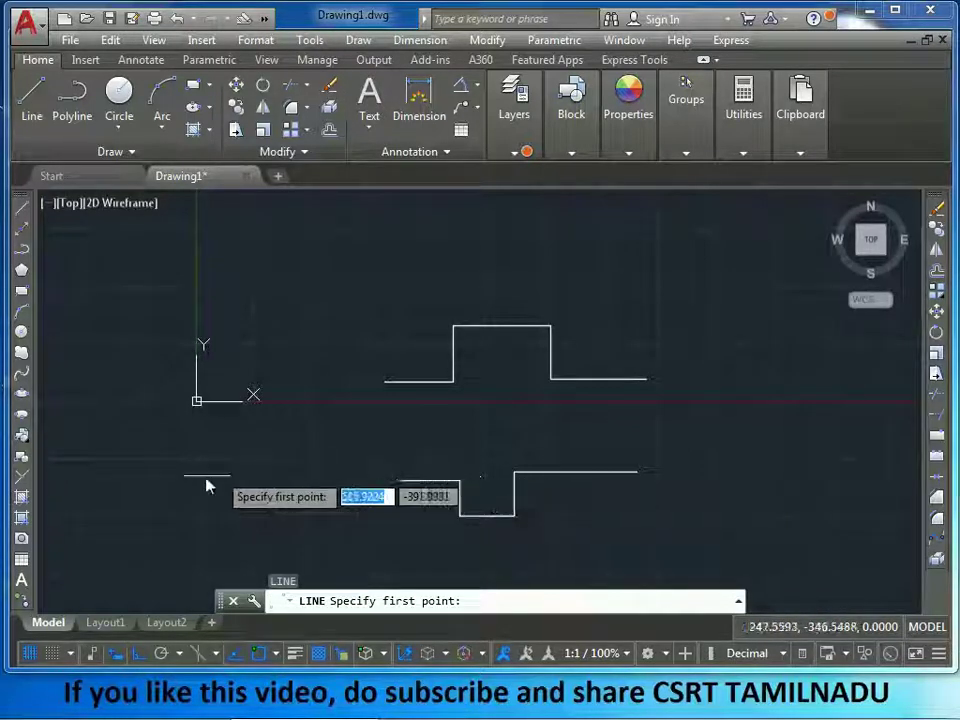
left_click(205, 480)
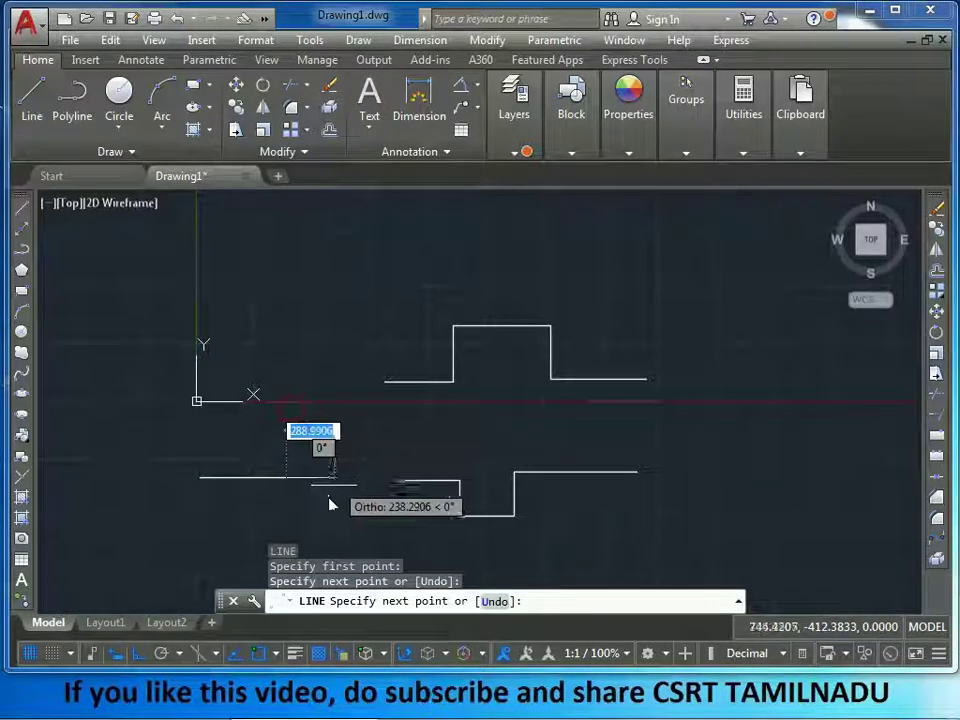
left_click(374, 510)
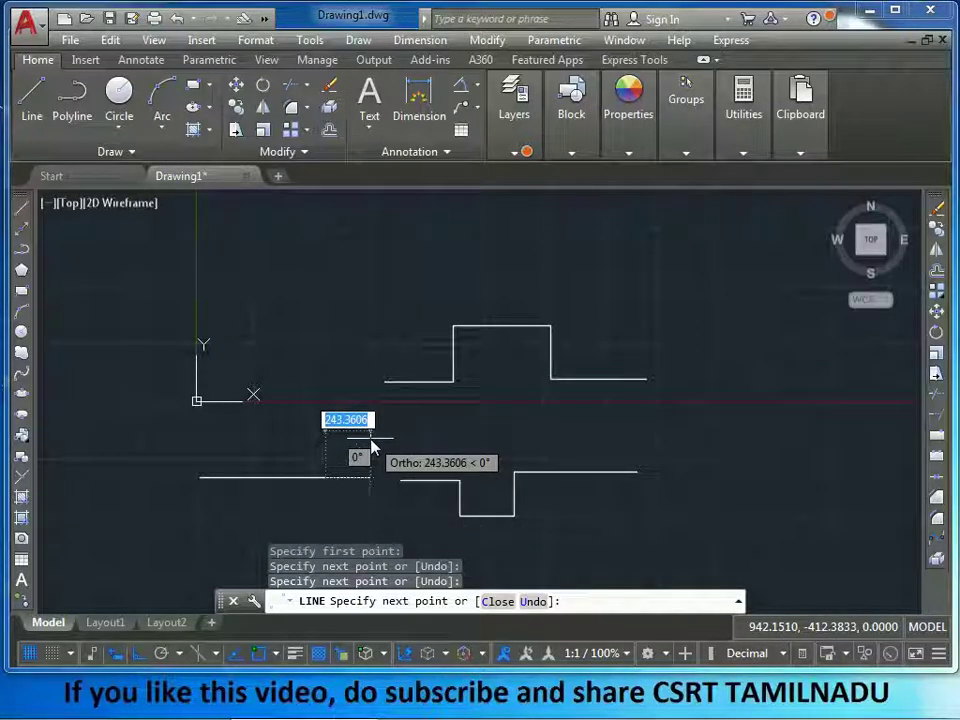
key("F8")
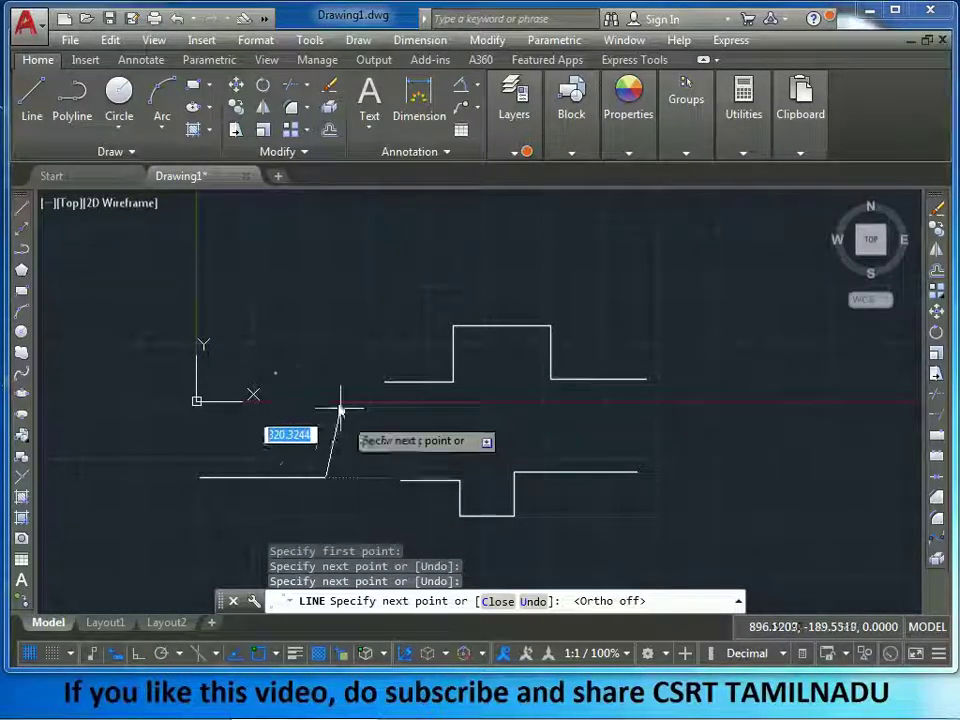
left_click(313, 340)
left_click(421, 301)
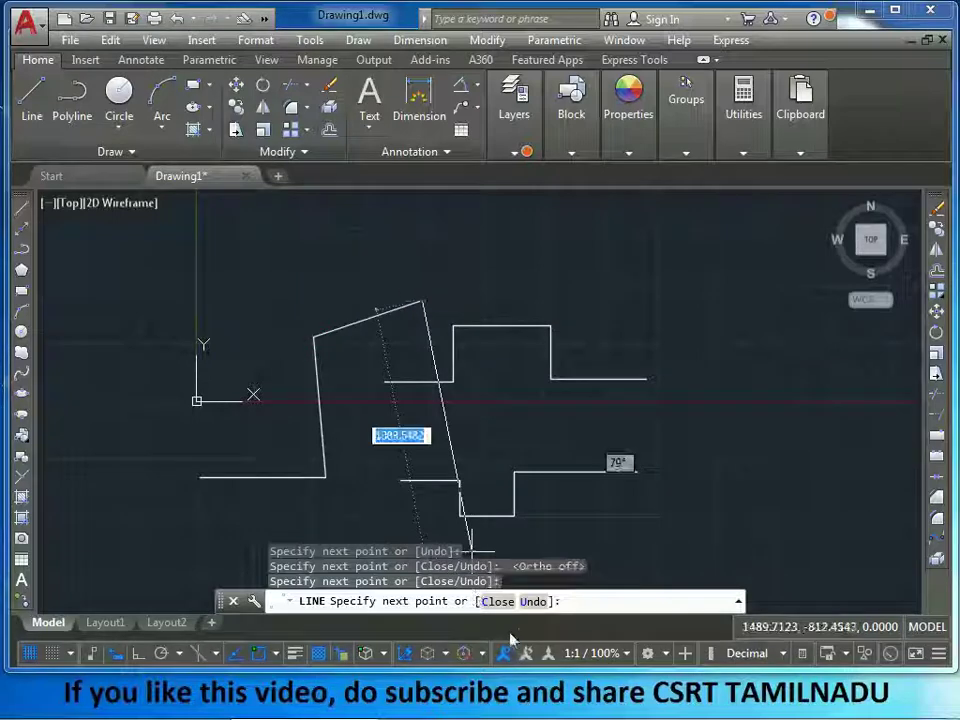
left_click(380, 250)
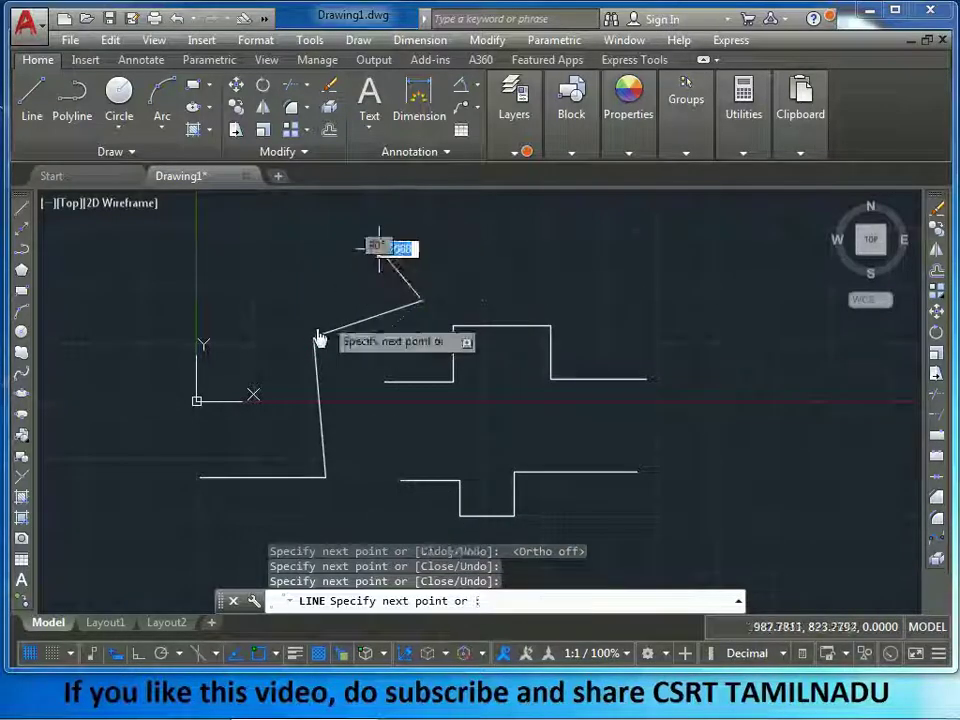
left_click(248, 357)
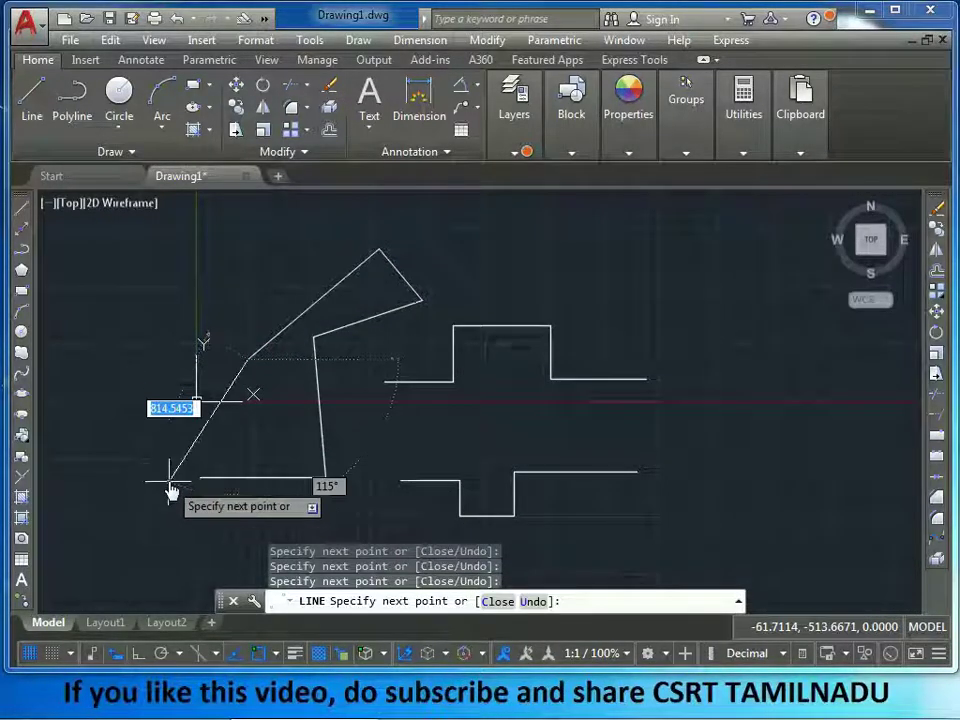
left_click(498, 601)
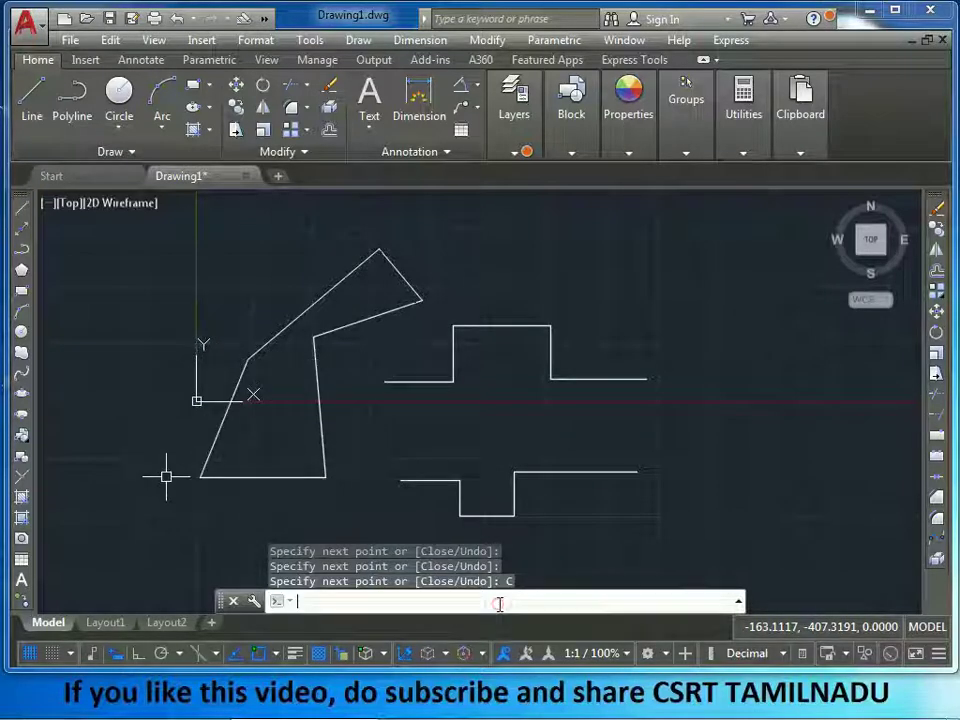
Draw a zigzag polyline to the right of the profiles.
type("PL")
key("Return")
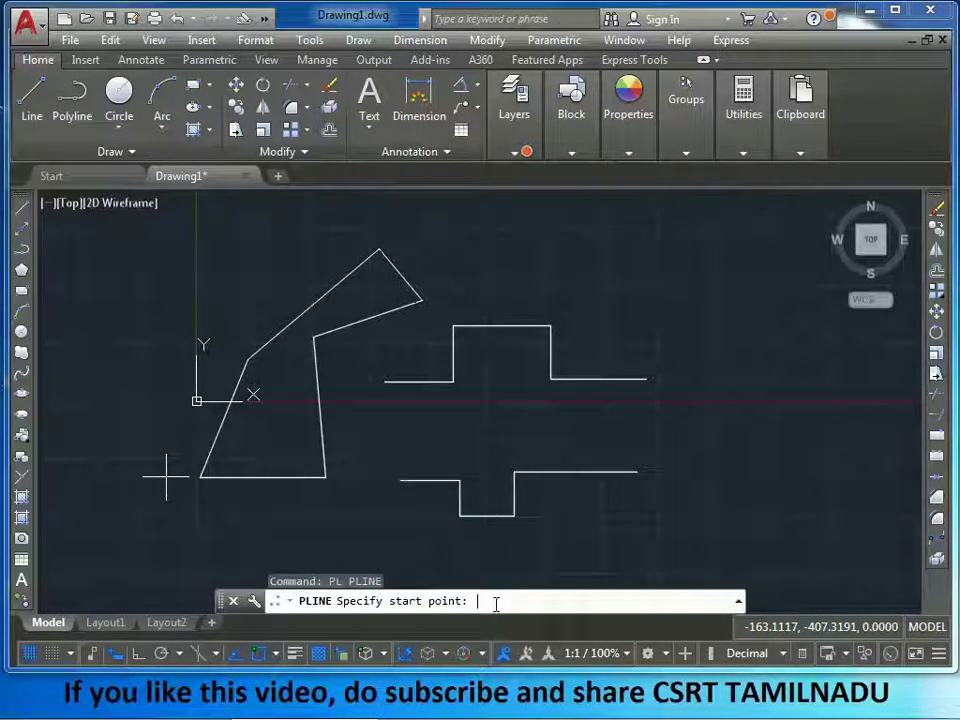
scroll(667, 407, "down", 2)
scroll(471, 424, "up", 2)
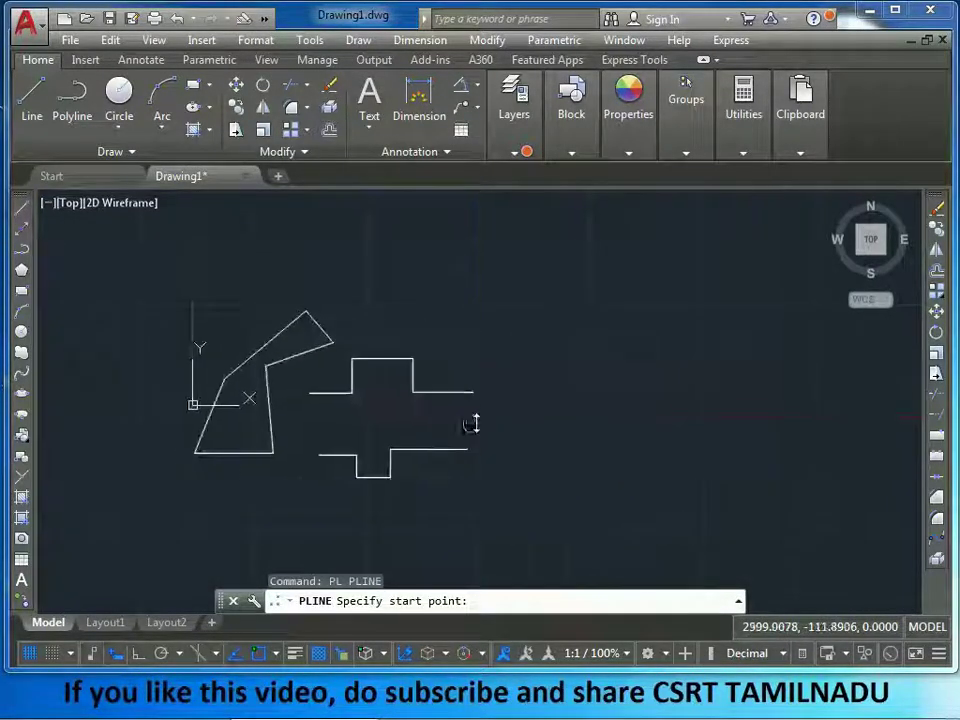
left_click(633, 347)
left_click(640, 430)
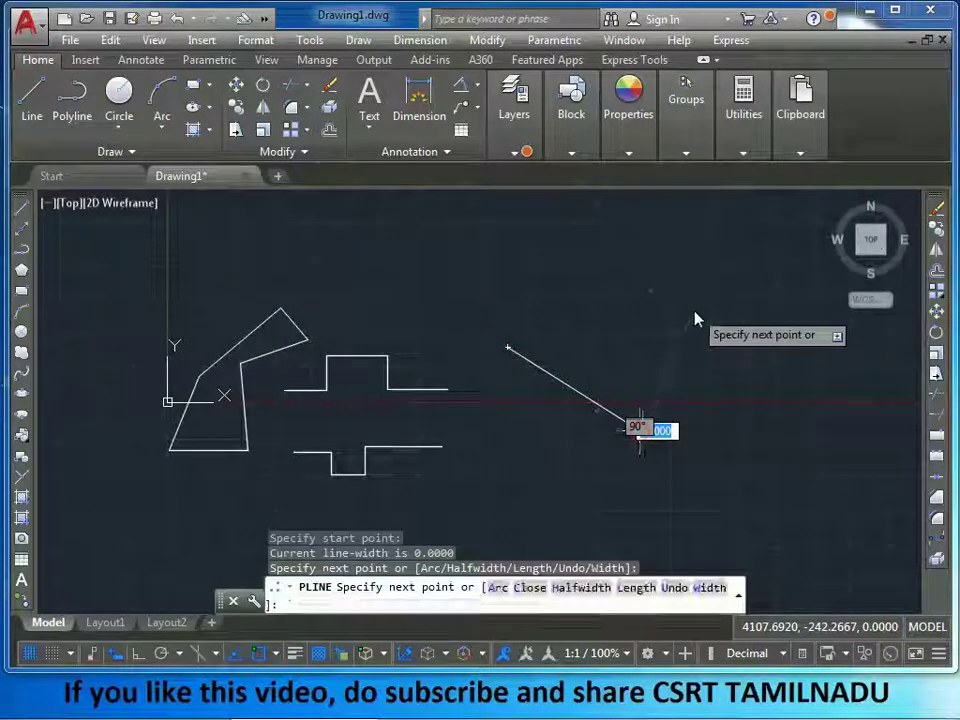
left_click(693, 314)
left_click(705, 462)
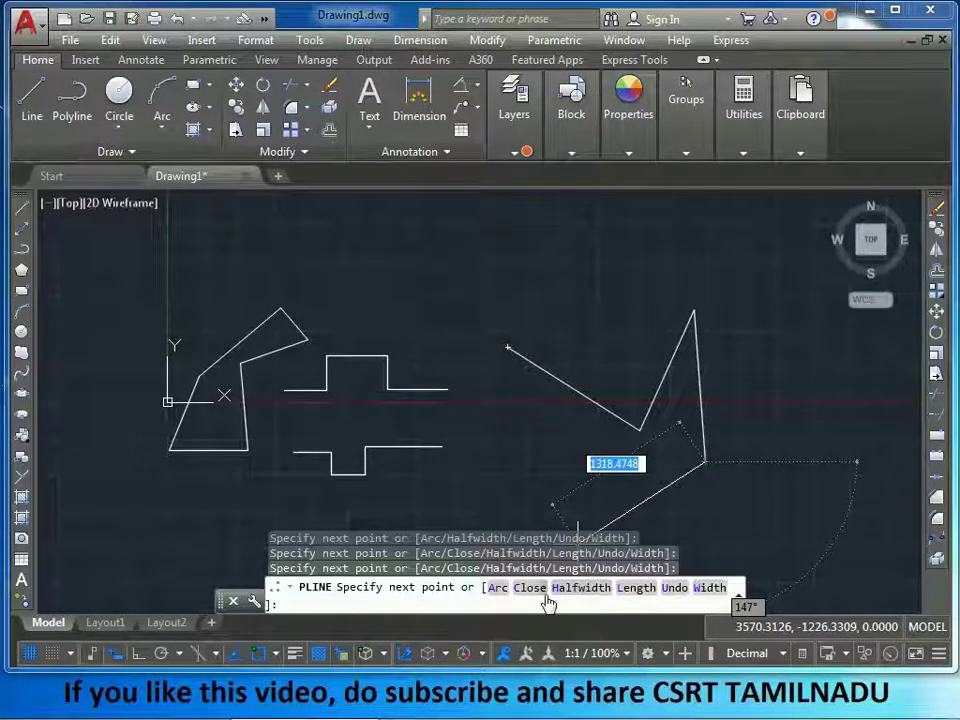
left_click(648, 476)
left_click(565, 470)
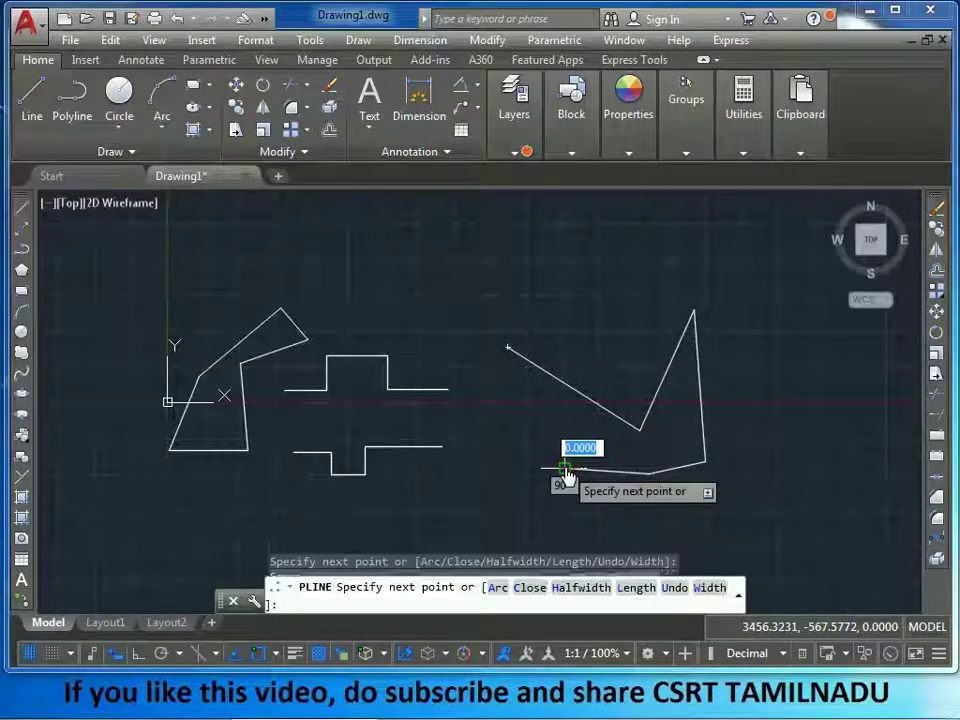
key("Return")
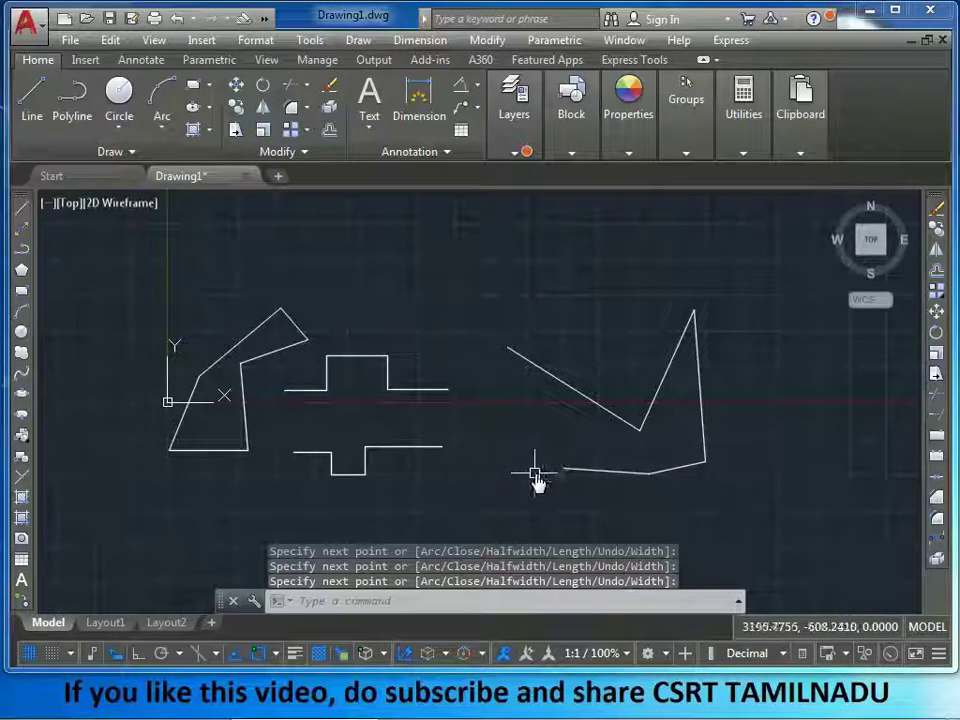
Delete the zigzag polyline, the closed left outline and the stray diagonal line.
scroll(530, 480, "down", 2)
scroll(418, 426, "up", 4)
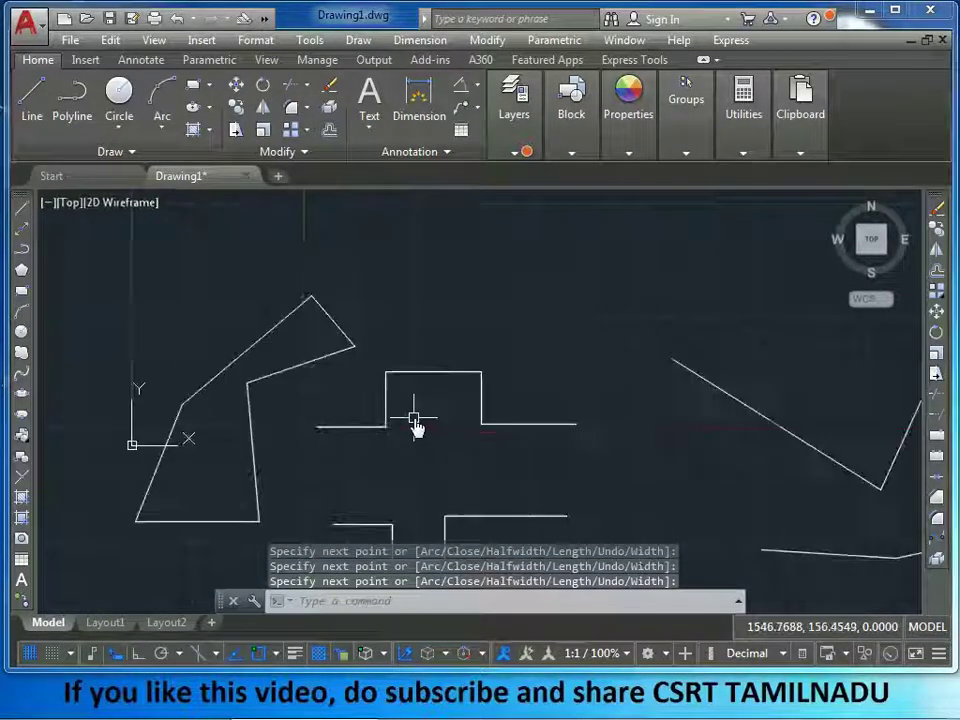
scroll(418, 420, "down", 3)
left_click(670, 503)
left_click(583, 403)
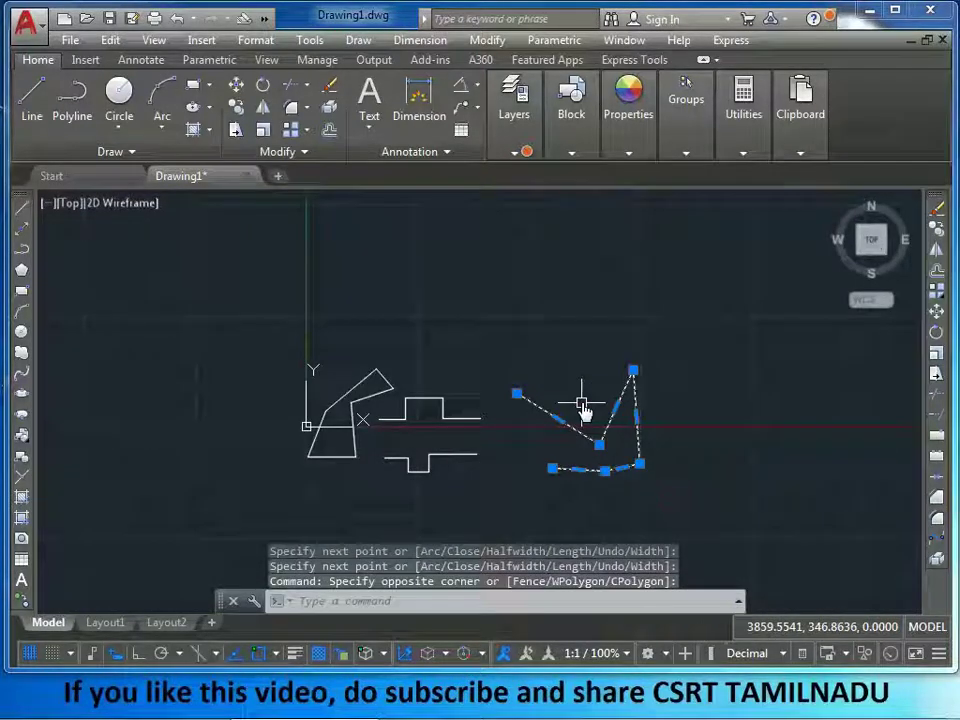
key("Delete")
left_click(377, 490)
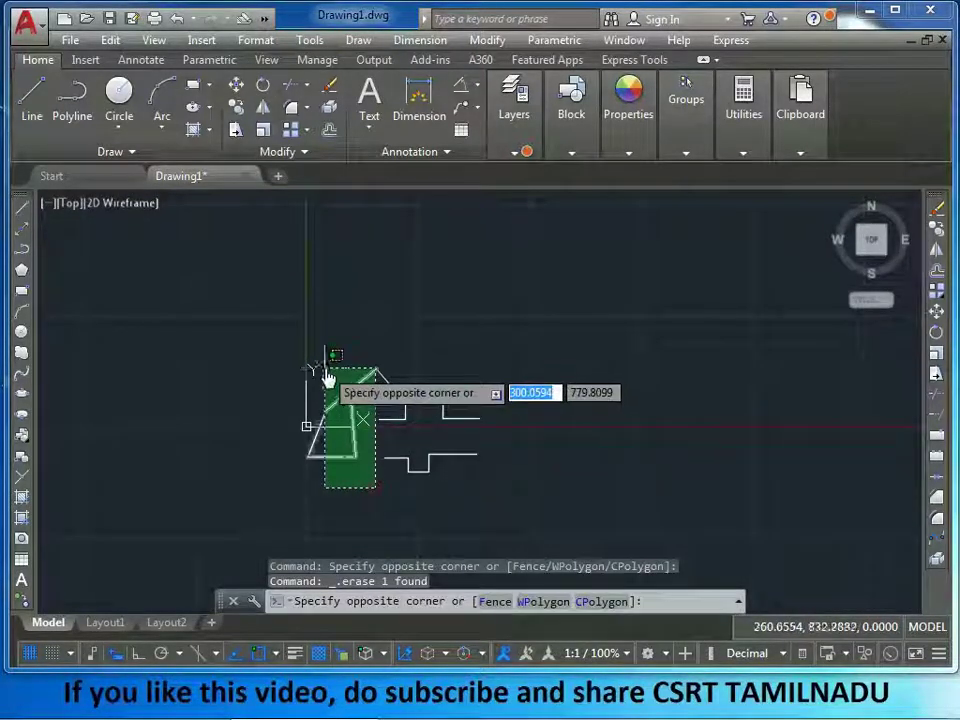
left_click(325, 372)
key("Delete")
left_click(392, 372)
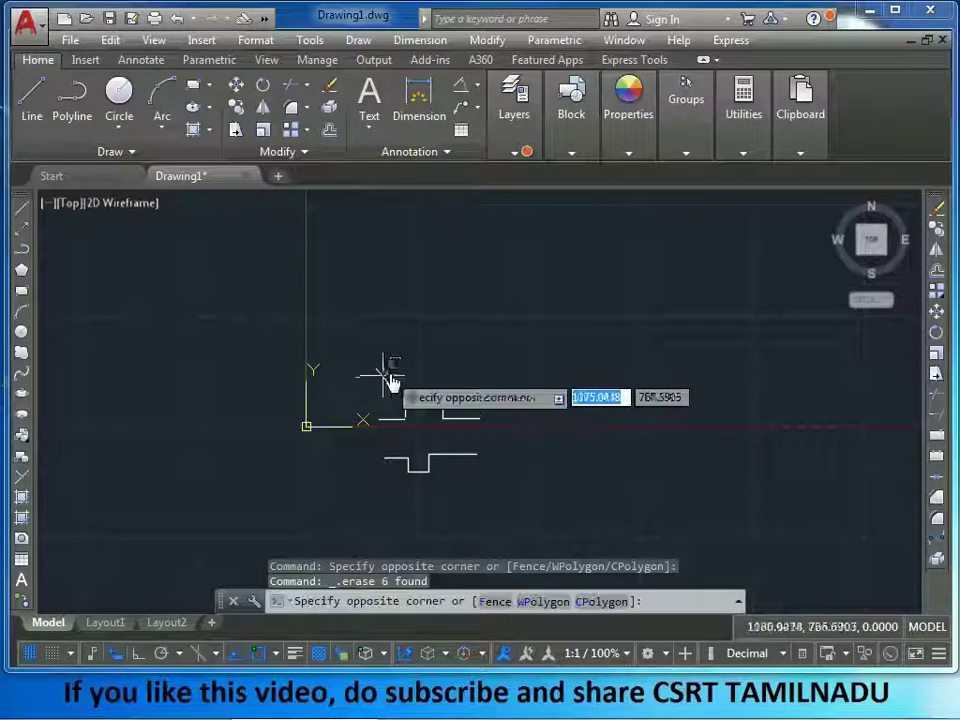
left_click(377, 386)
key("Delete")
scroll(388, 390, "up", 4)
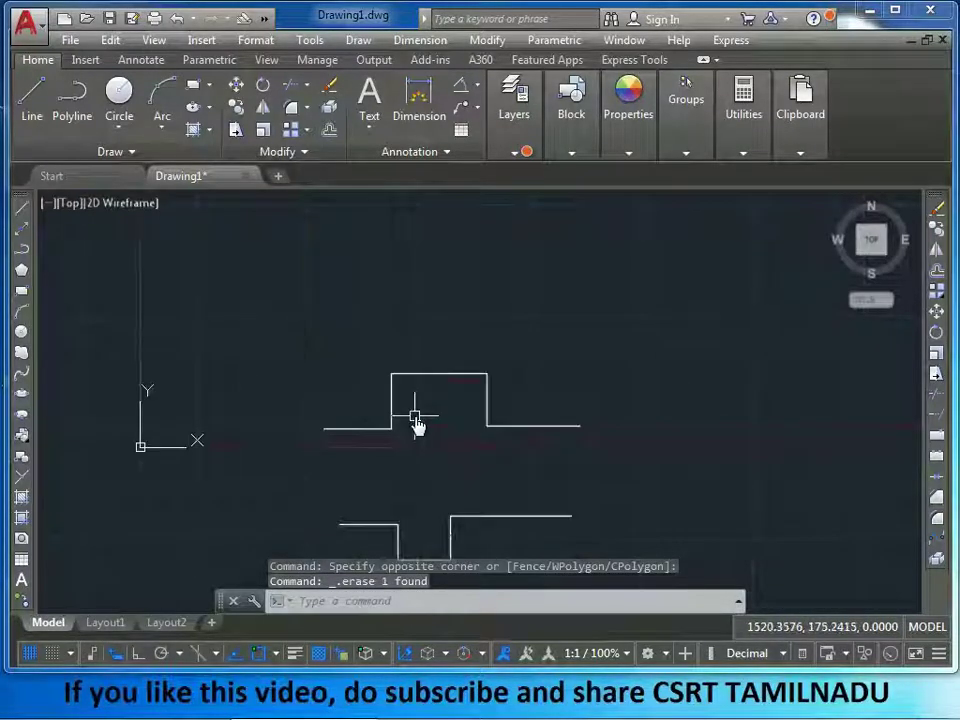
left_click(437, 378)
scroll(418, 400, "down", 2)
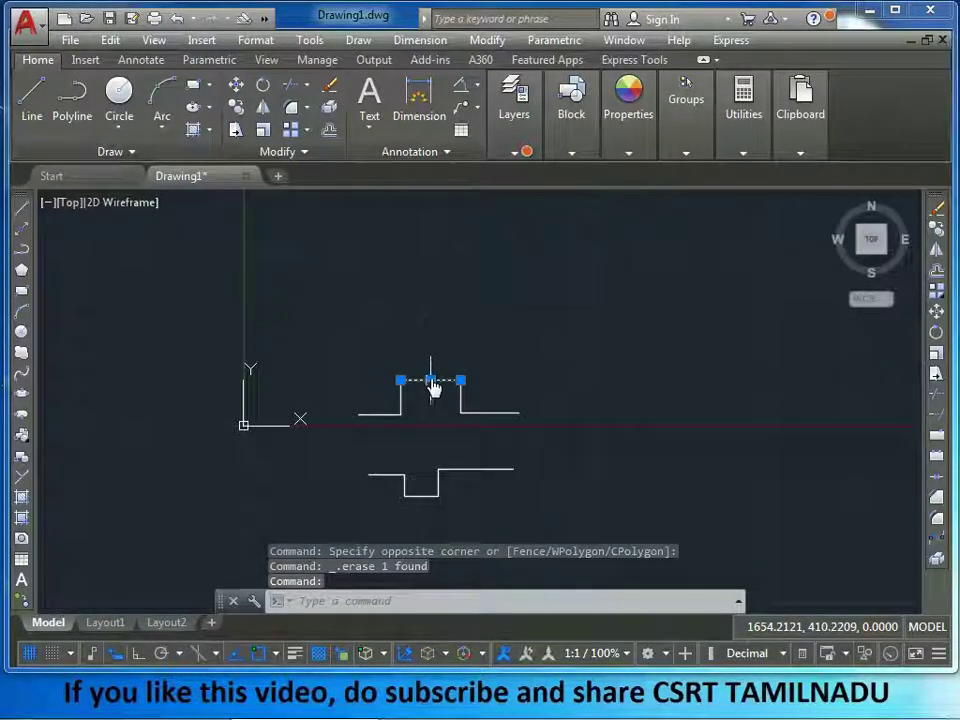
scroll(430, 386, "up", 6)
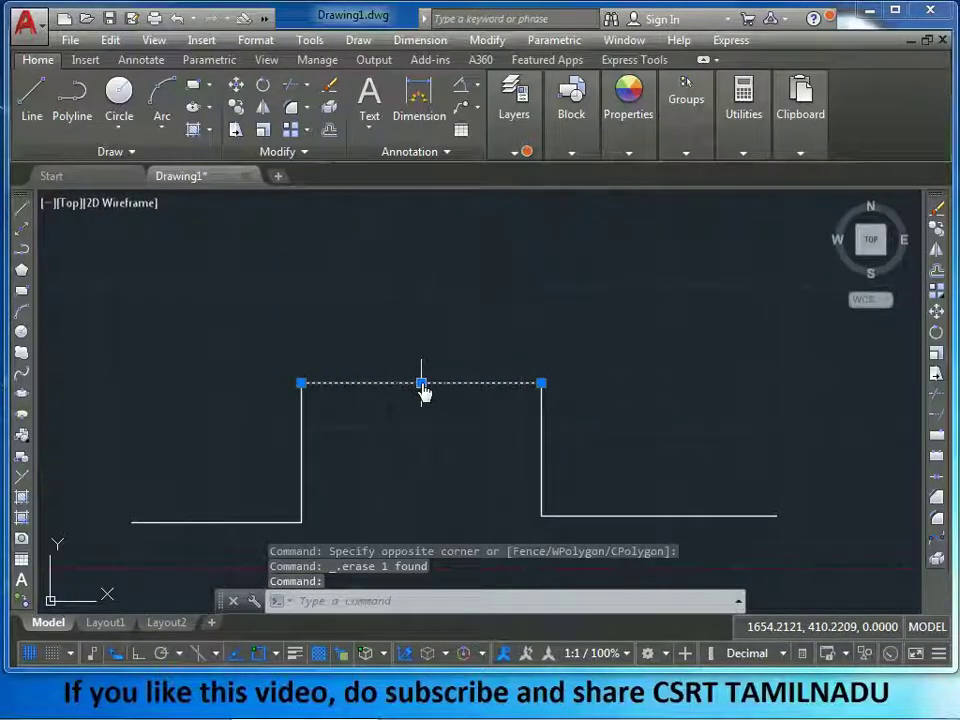
scroll(424, 388, "down", 4)
scroll(426, 410, "down", 2)
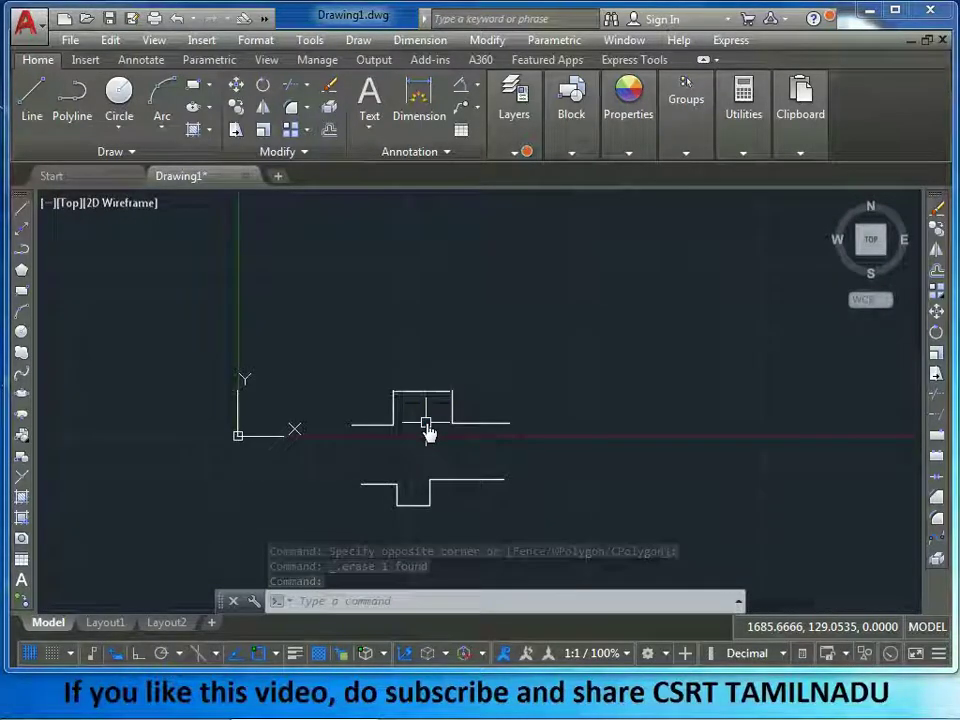
key("Escape")
scroll(399, 458, "up", 5)
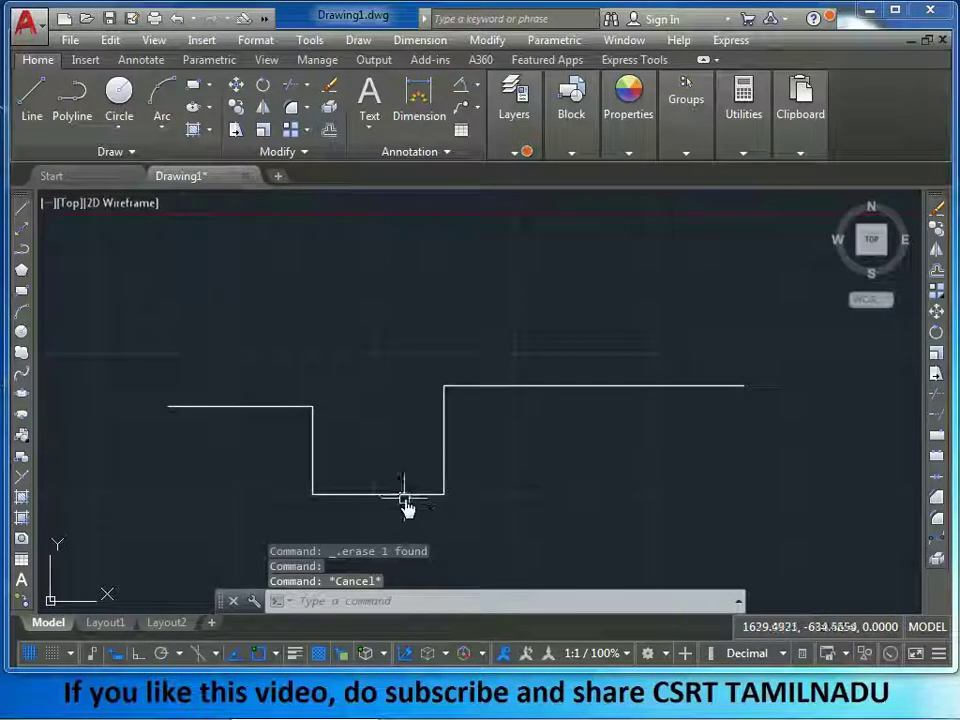
left_click(404, 494)
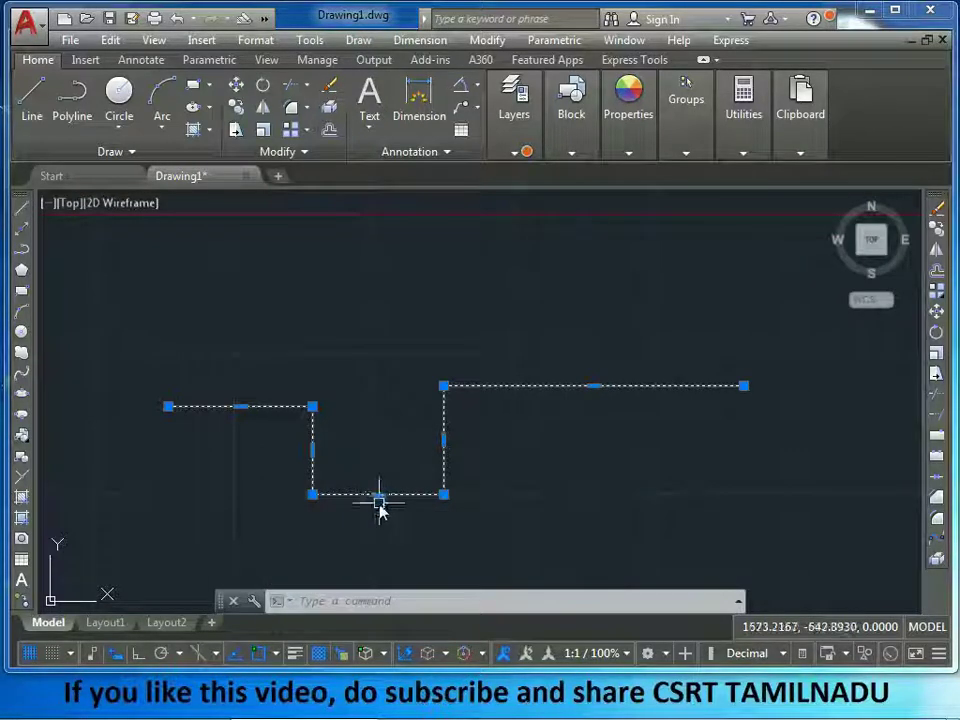
mouse_move(378, 494)
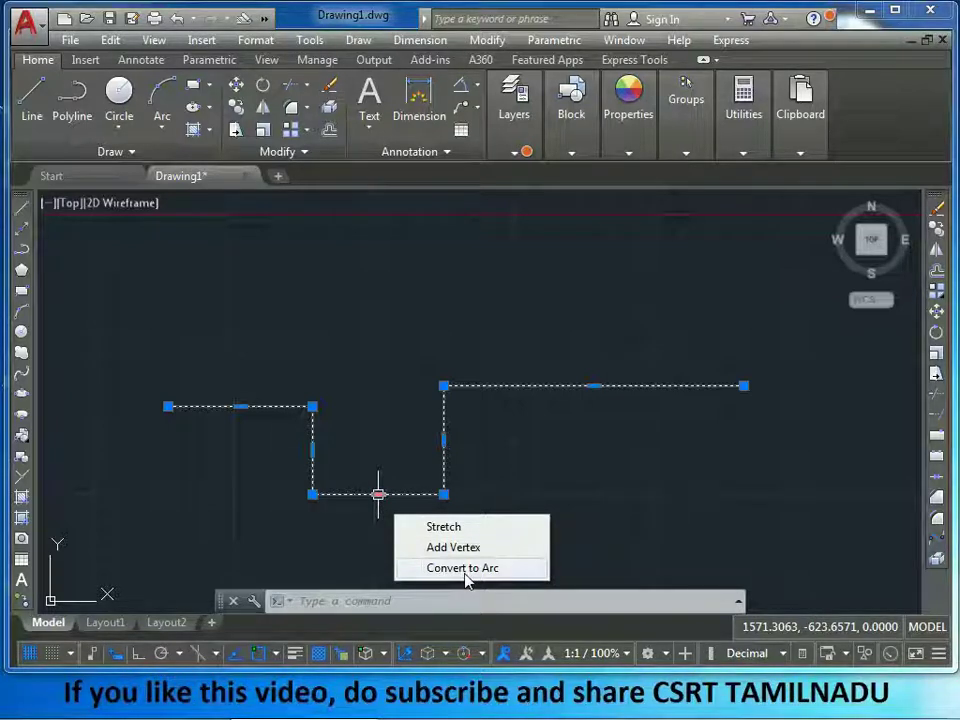
Convert the lower polyline's notch bottom and right segment into arcs.
left_click(465, 570)
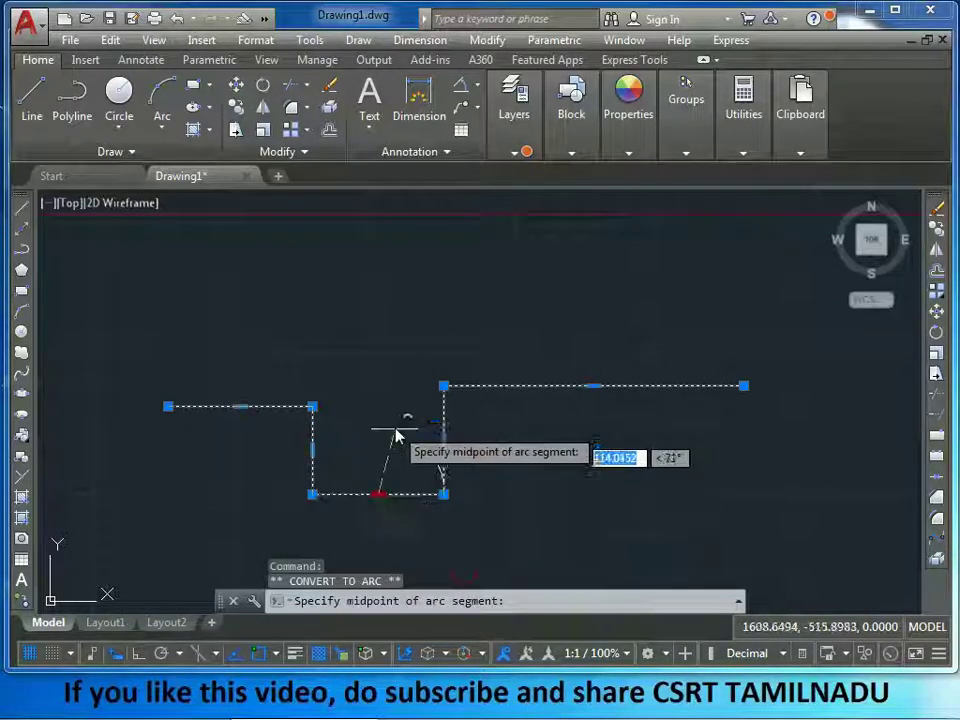
left_click(379, 542)
scroll(362, 488, "down", 4)
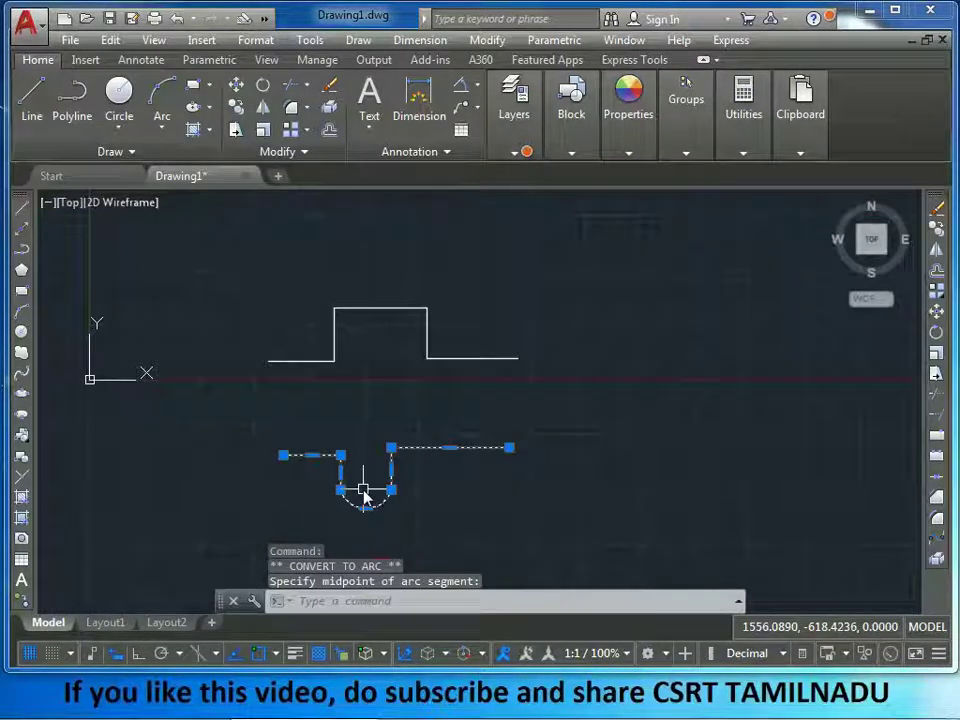
mouse_move(450, 447)
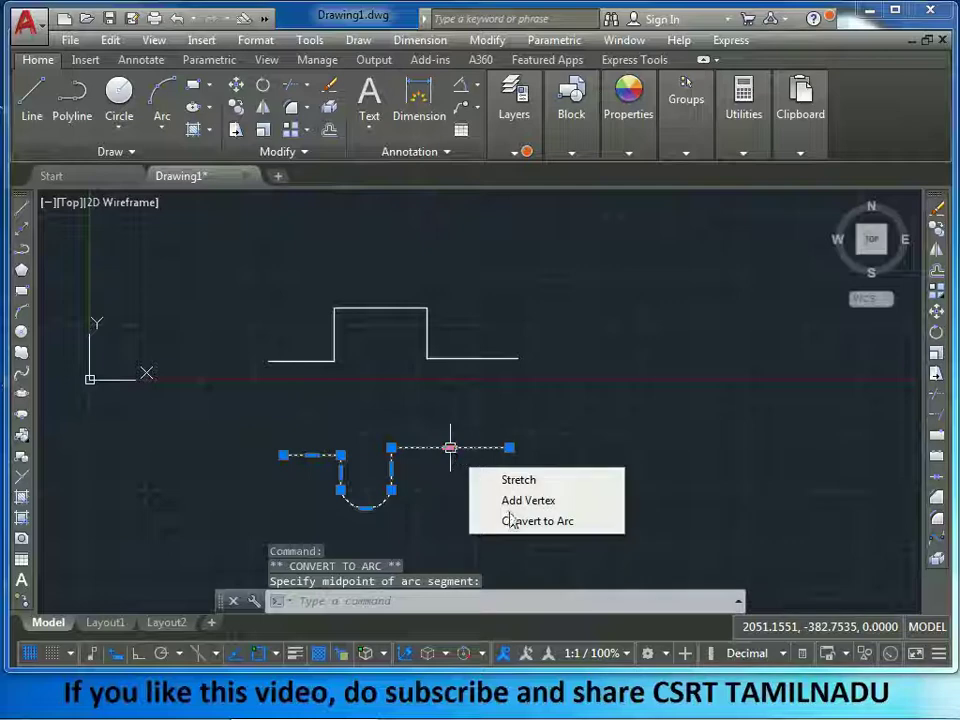
left_click(512, 521)
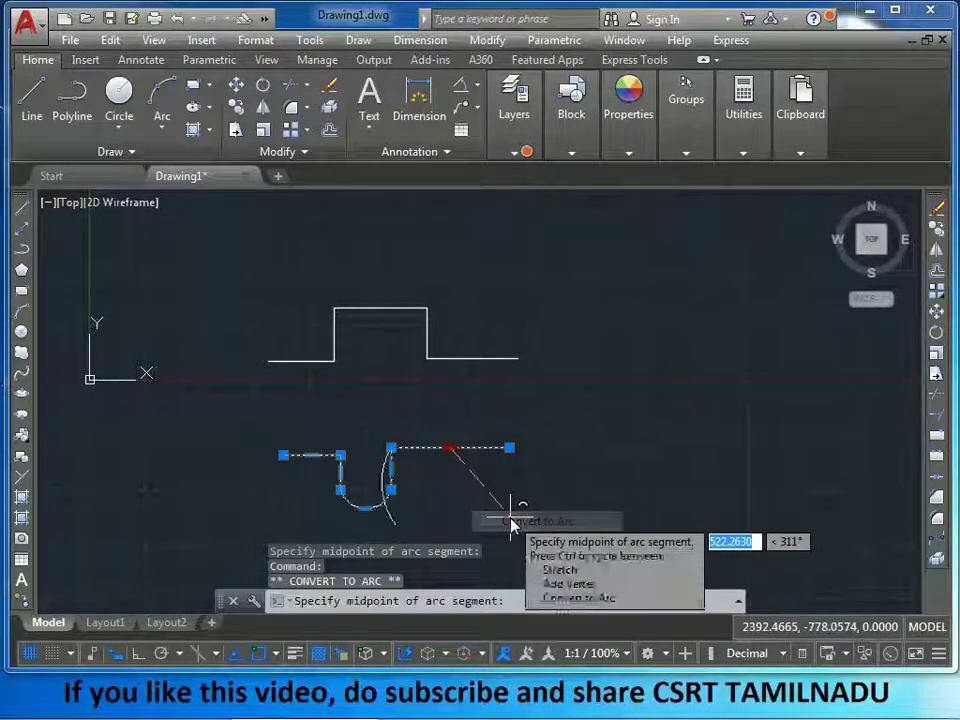
left_click(451, 403)
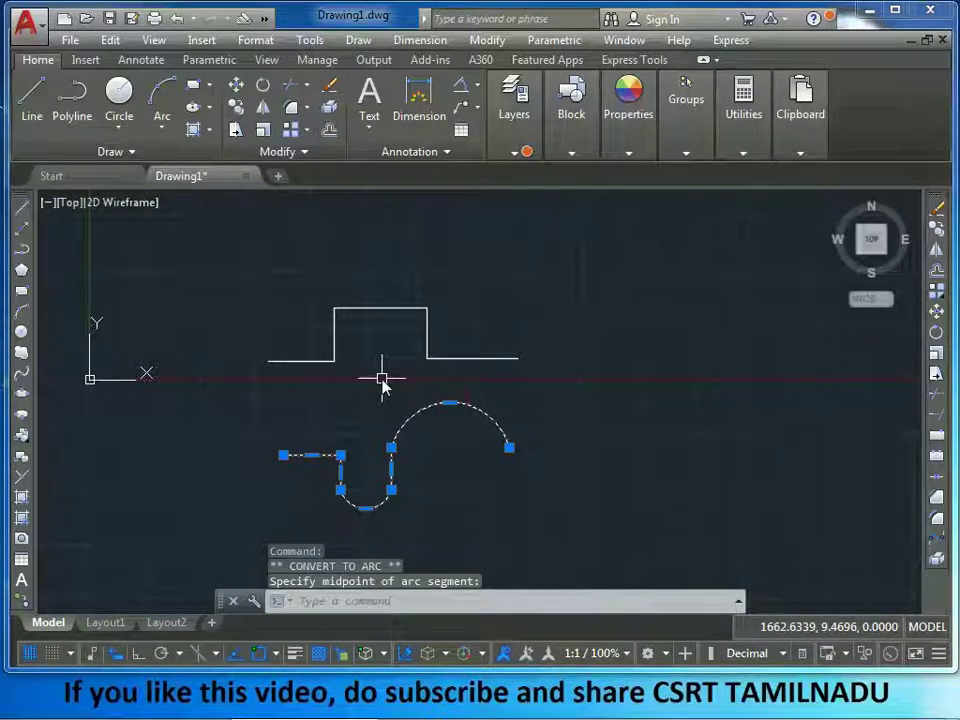
key("Escape")
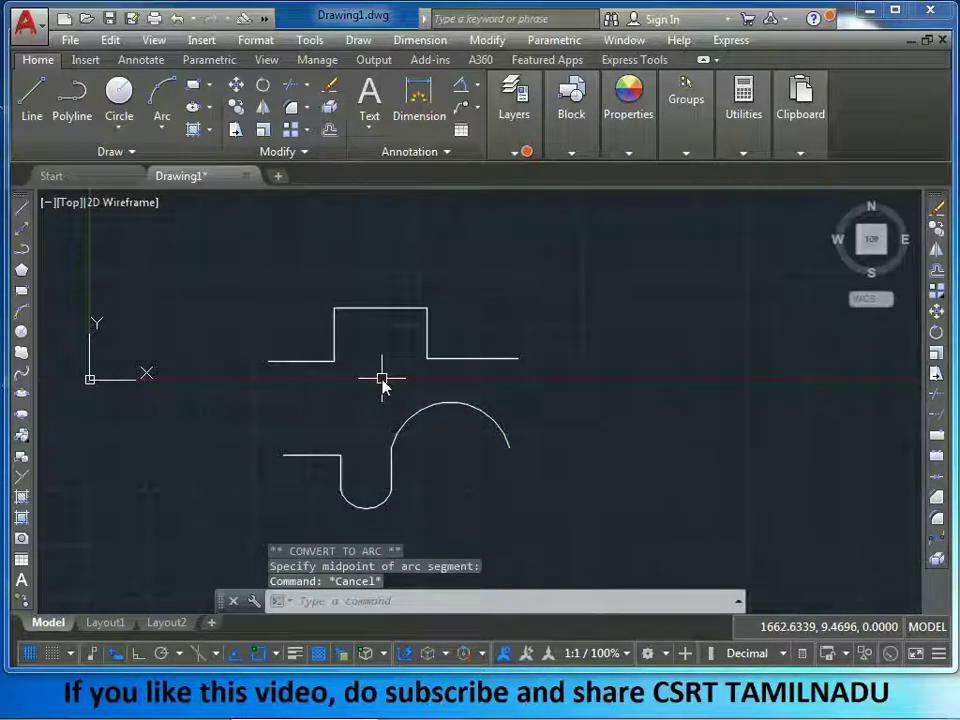
left_click(389, 308)
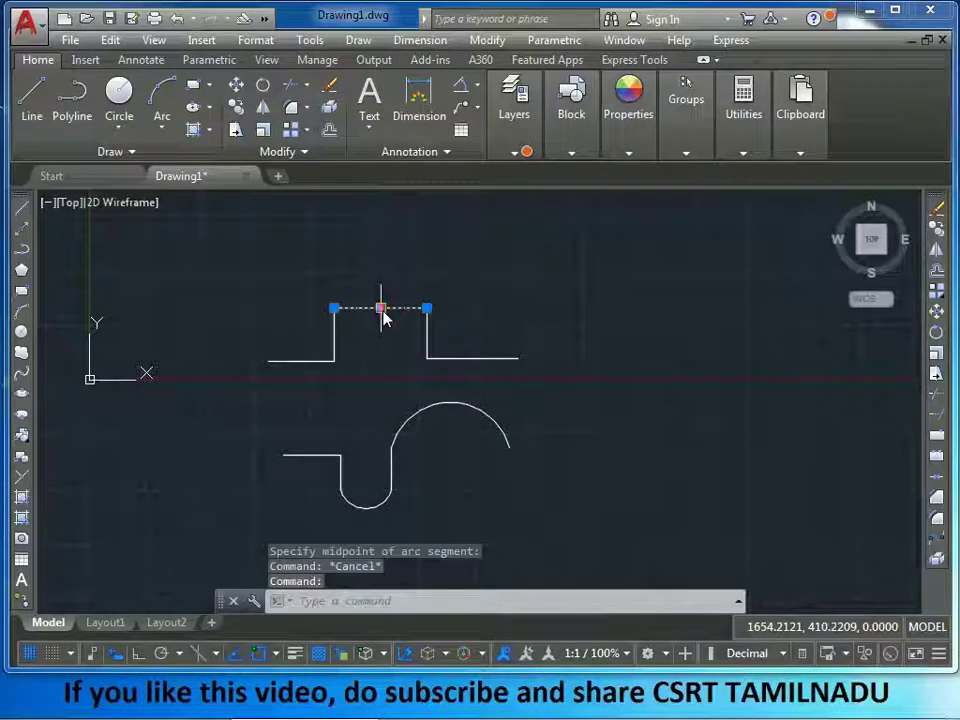
key("Escape")
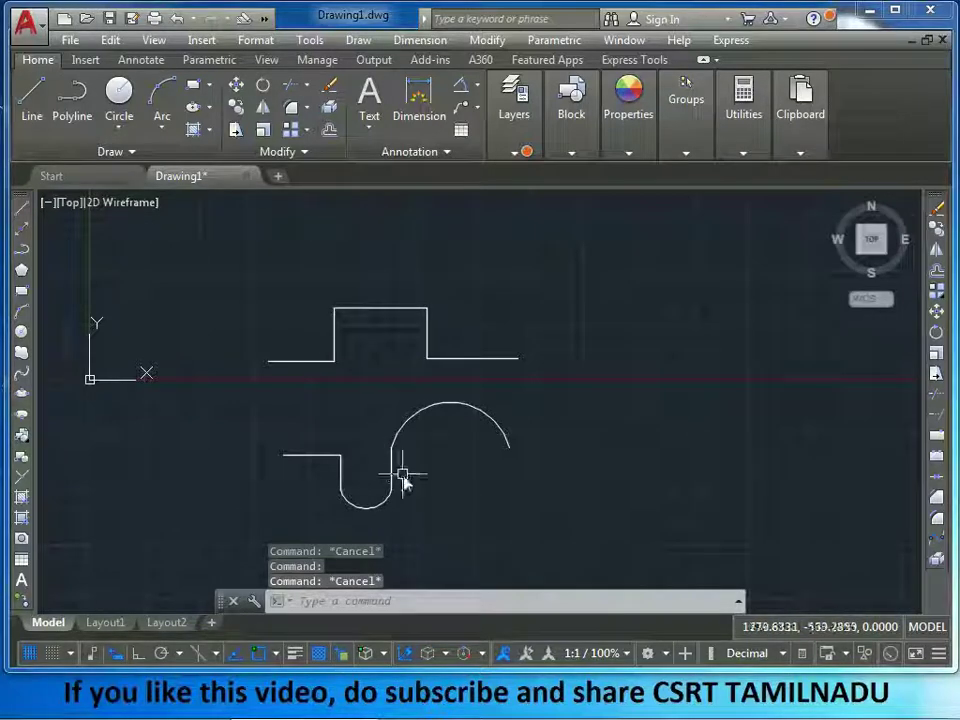
Undo the arc edits and select the lower stepped polyline.
key("ctrl+z")
key("ctrl+z")
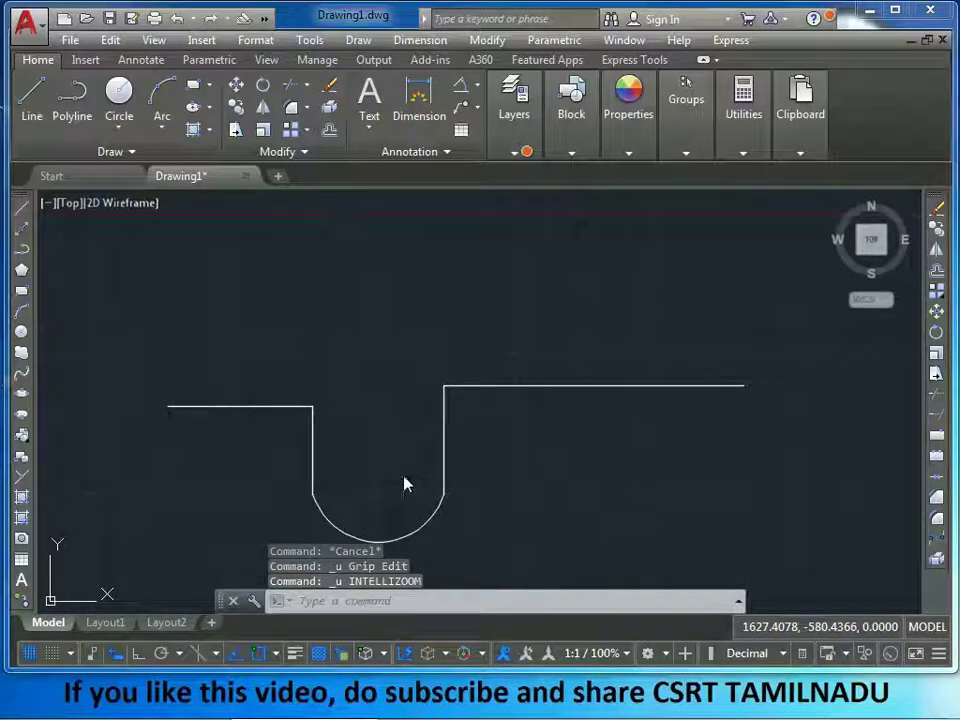
key("ctrl+z")
scroll(420, 465, "up", 2)
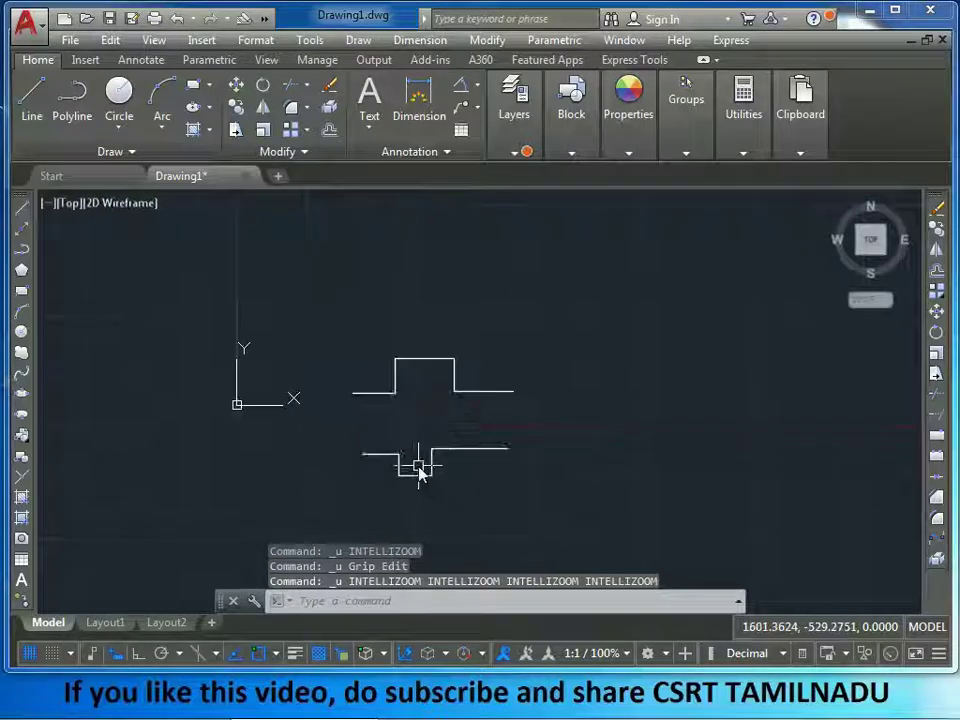
scroll(410, 475, "up", 2)
scroll(390, 480, "up", 2)
scroll(396, 487, "down", 2)
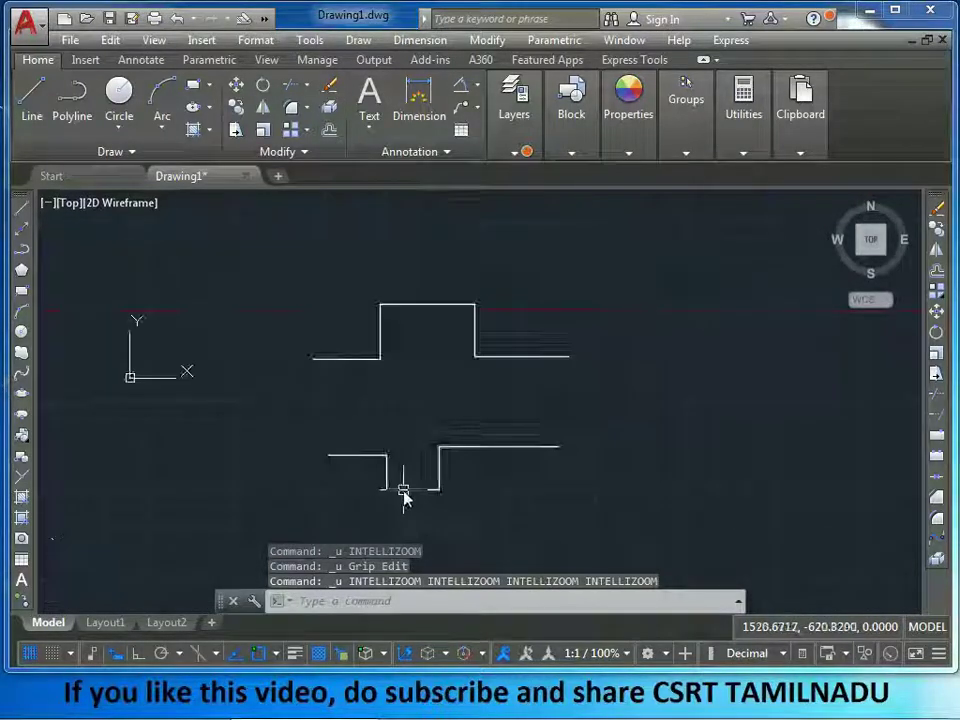
left_click(413, 490)
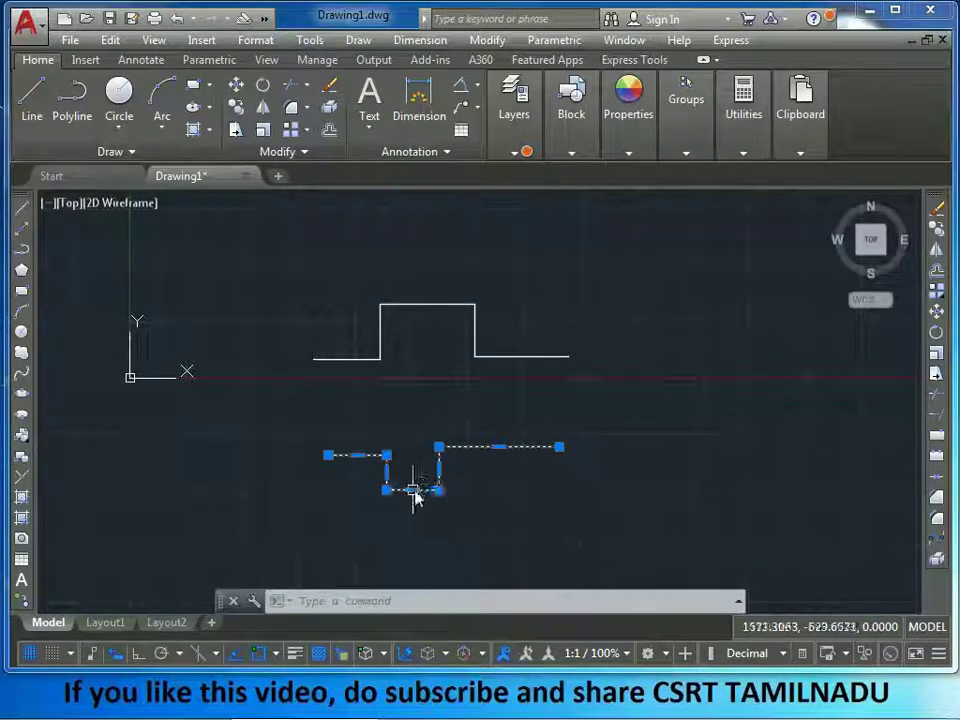
mouse_move(412, 490)
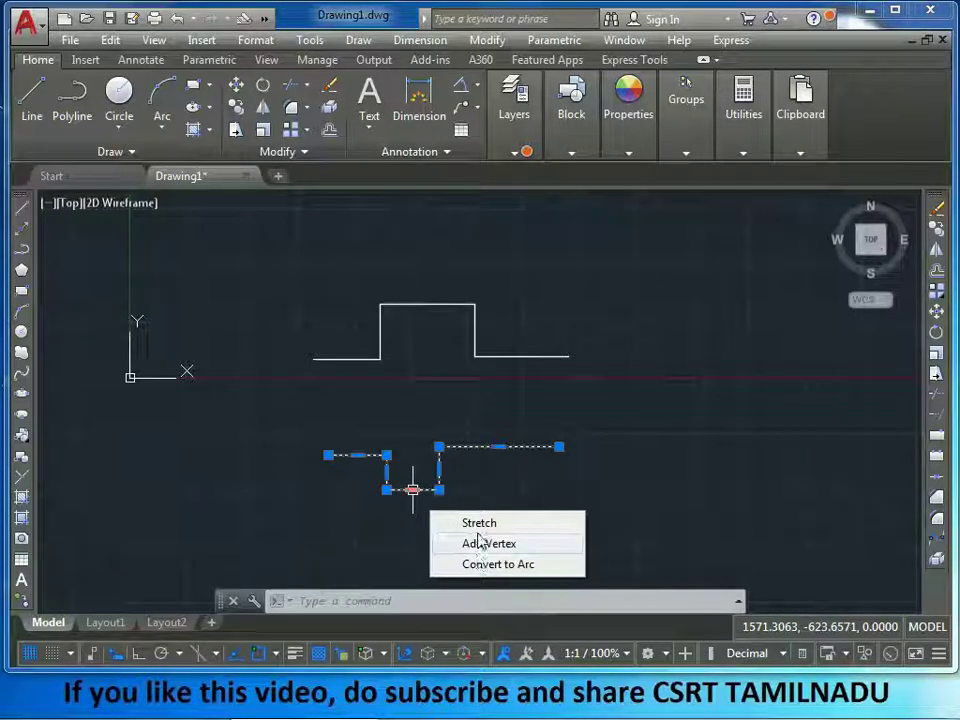
Remove the notch corner vertices from the lower polyline, flattening its step.
left_click(420, 522)
left_click(429, 540)
scroll(440, 500, "up", 6)
scroll(440, 500, "up", 2)
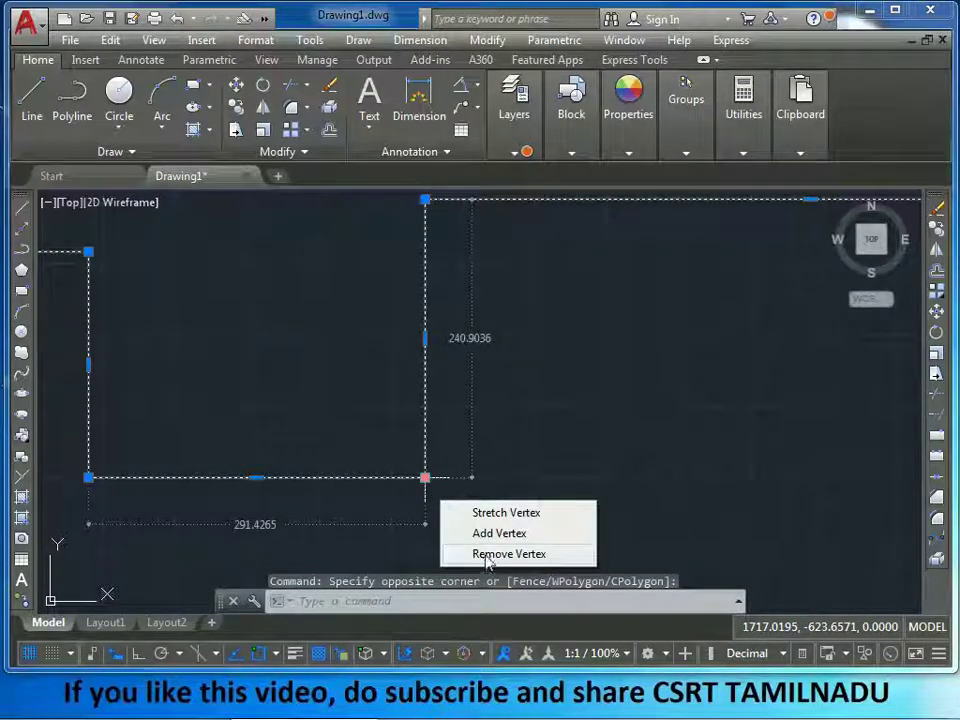
left_click(489, 556)
scroll(419, 474, "down", 5)
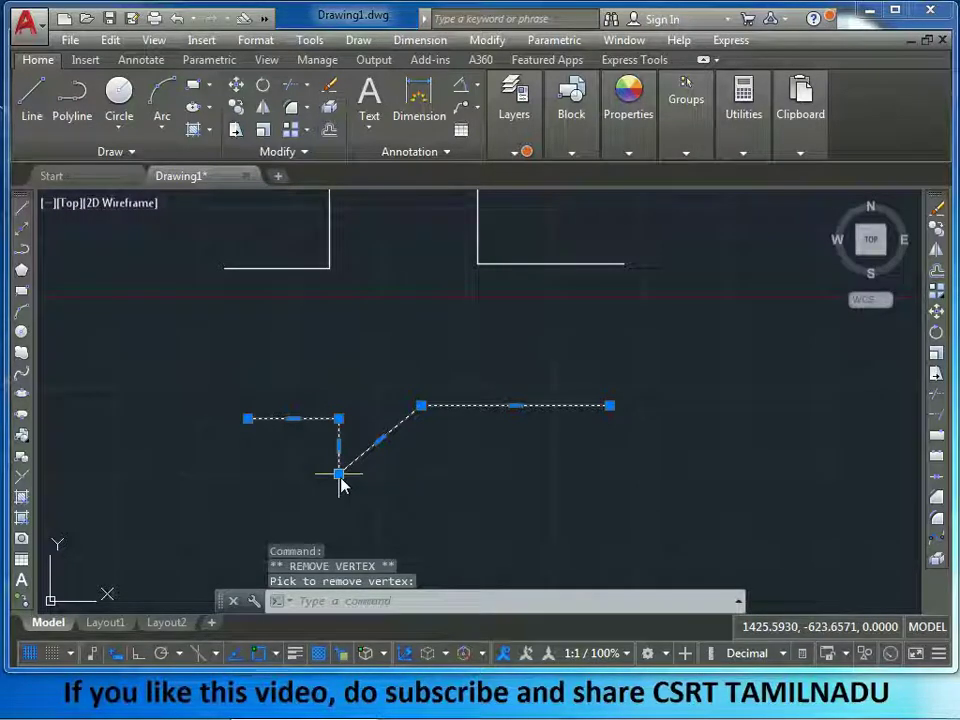
mouse_move(340, 474)
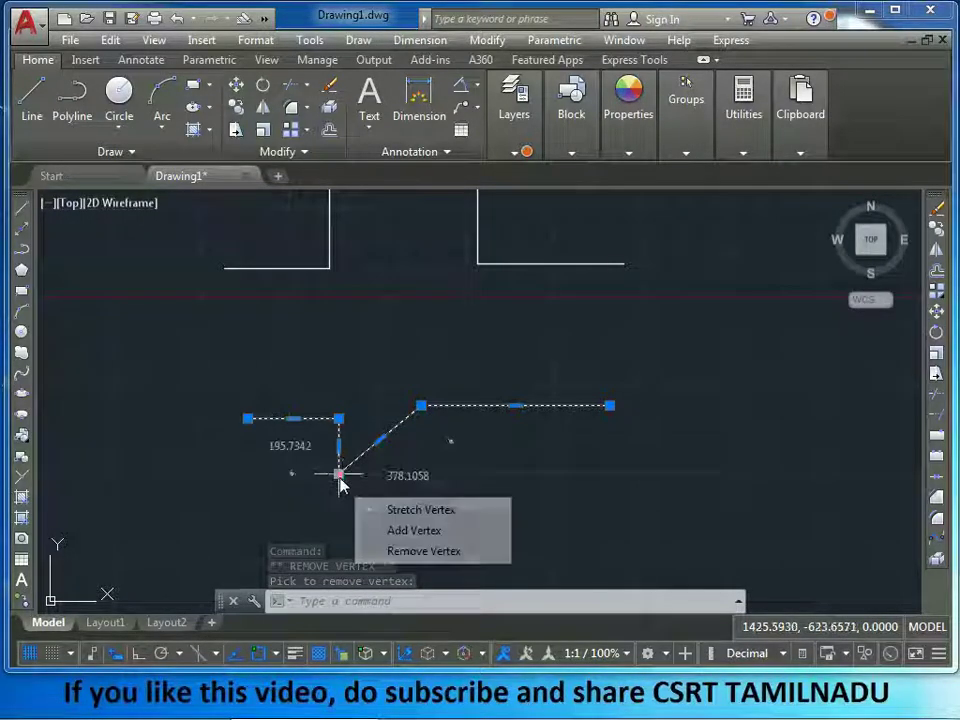
left_click(405, 551)
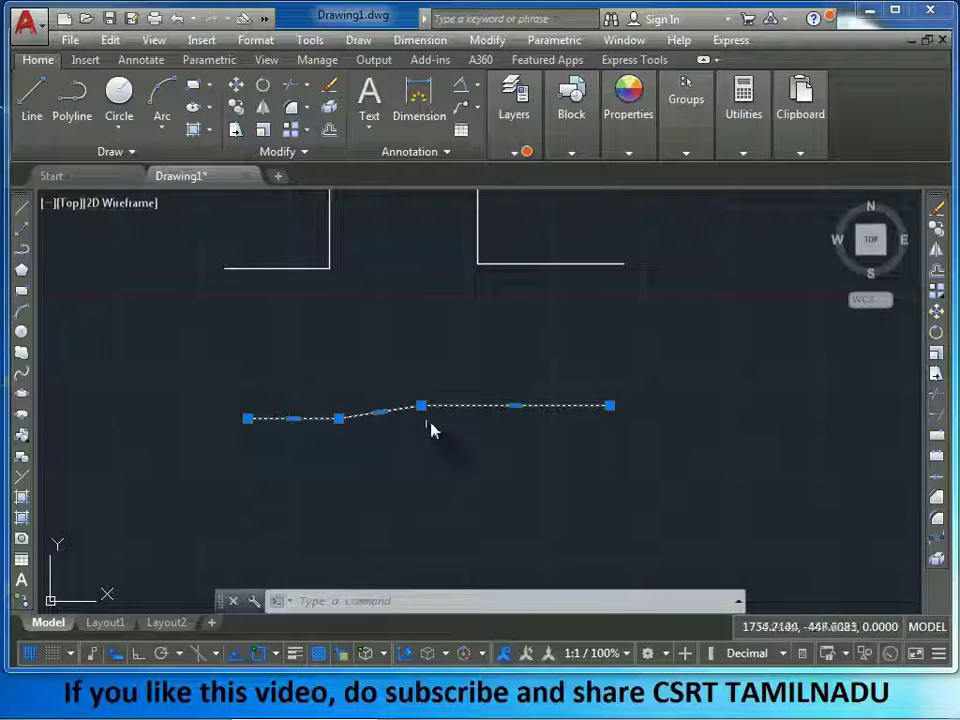
mouse_move(421, 405)
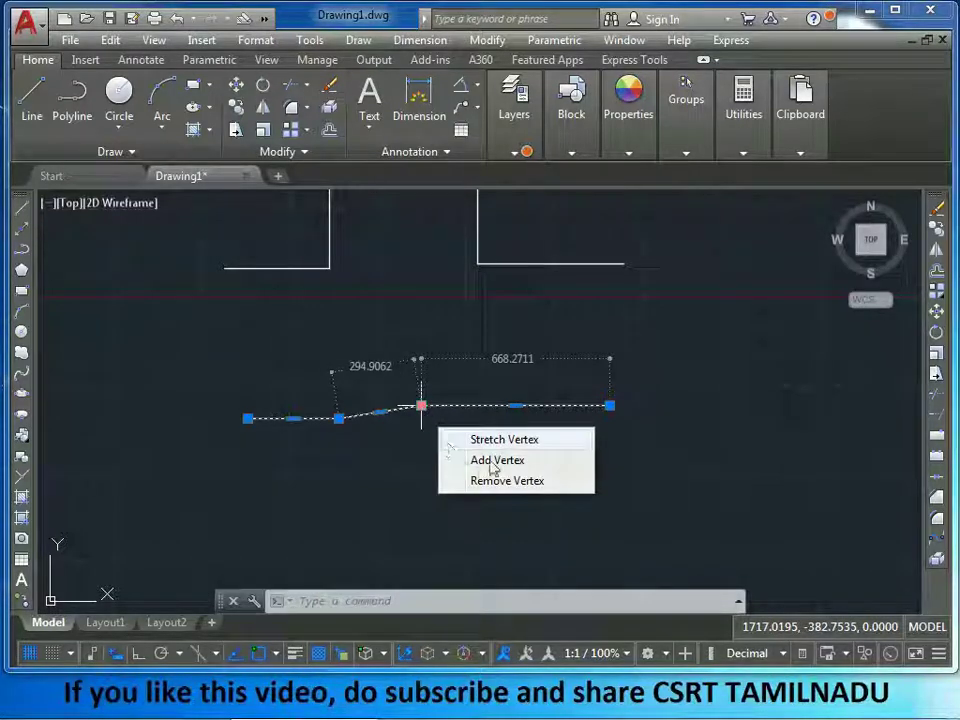
Insert two new vertices along the lower polyline's flat right segment.
left_click(492, 461)
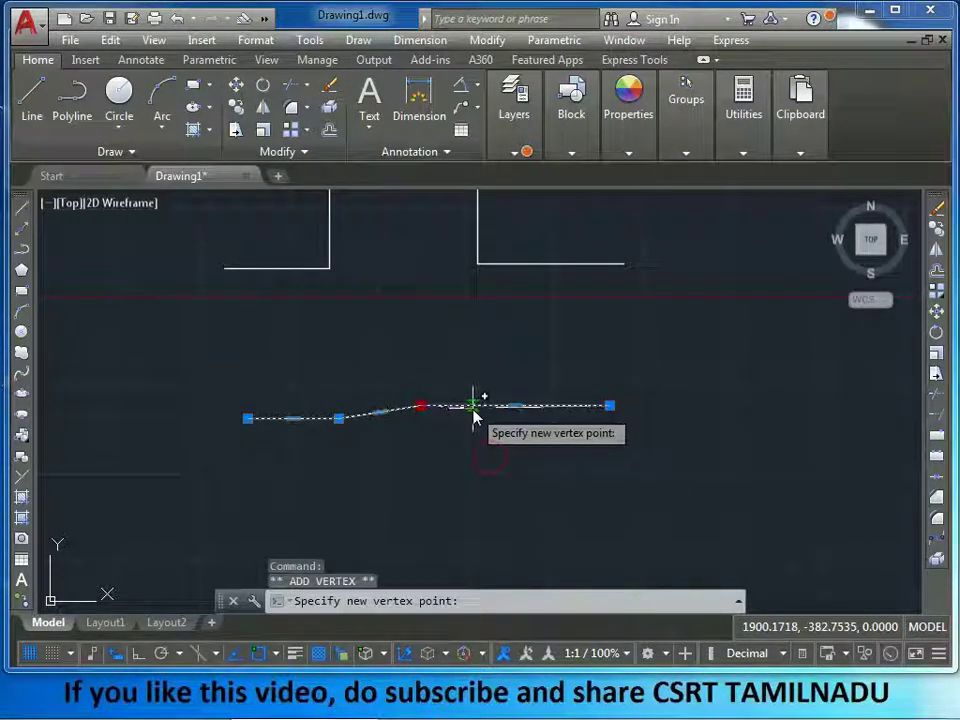
left_click(473, 406)
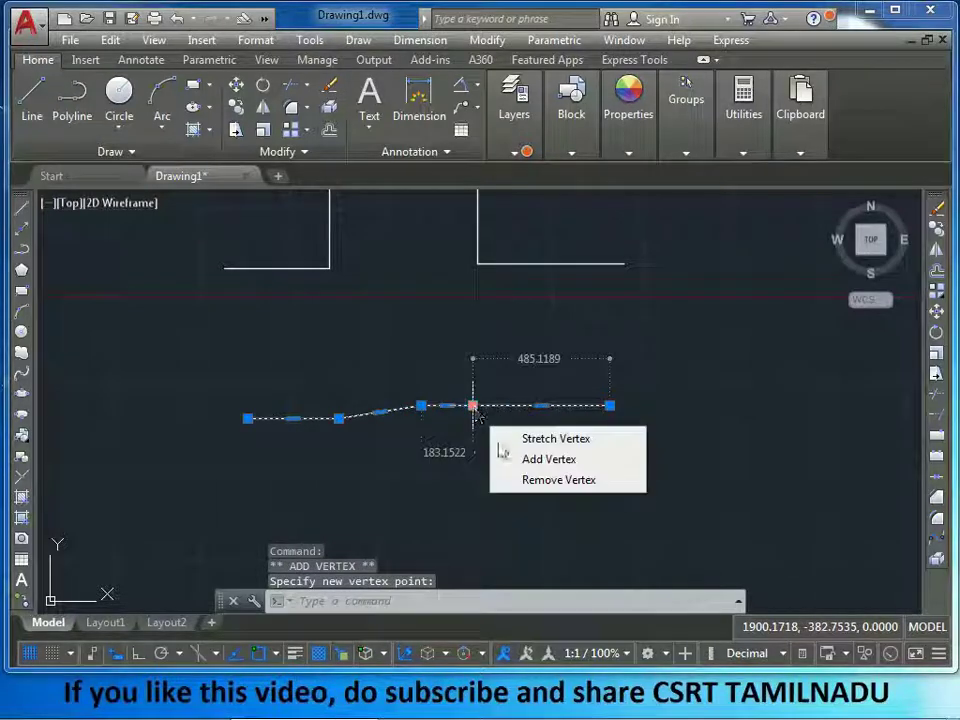
left_click(546, 464)
left_click(511, 412)
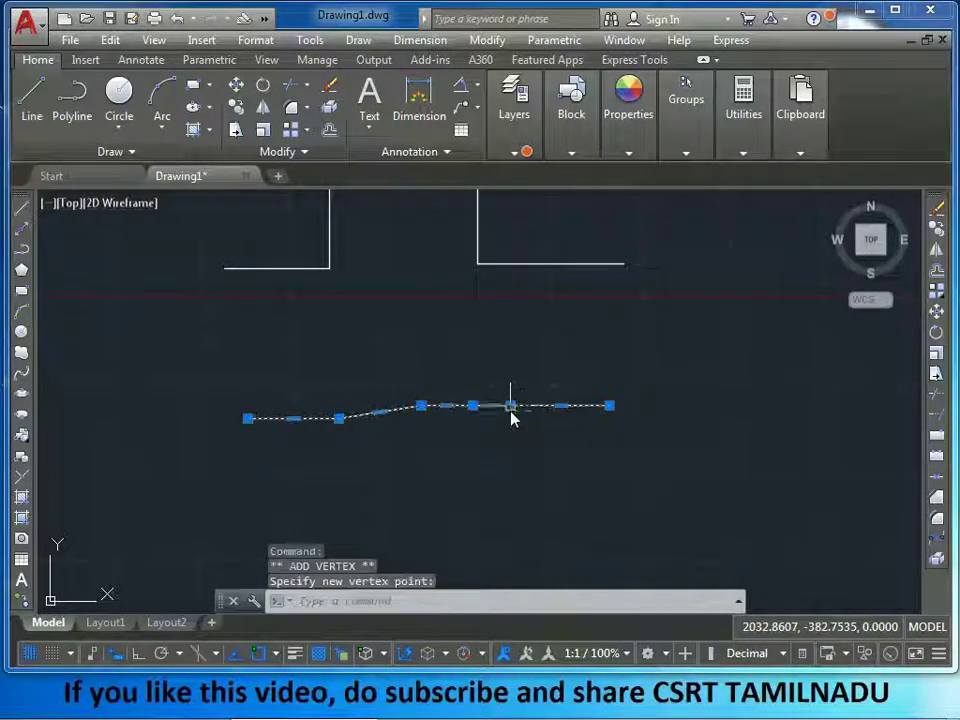
scroll(522, 462, "down", 4)
key("Escape")
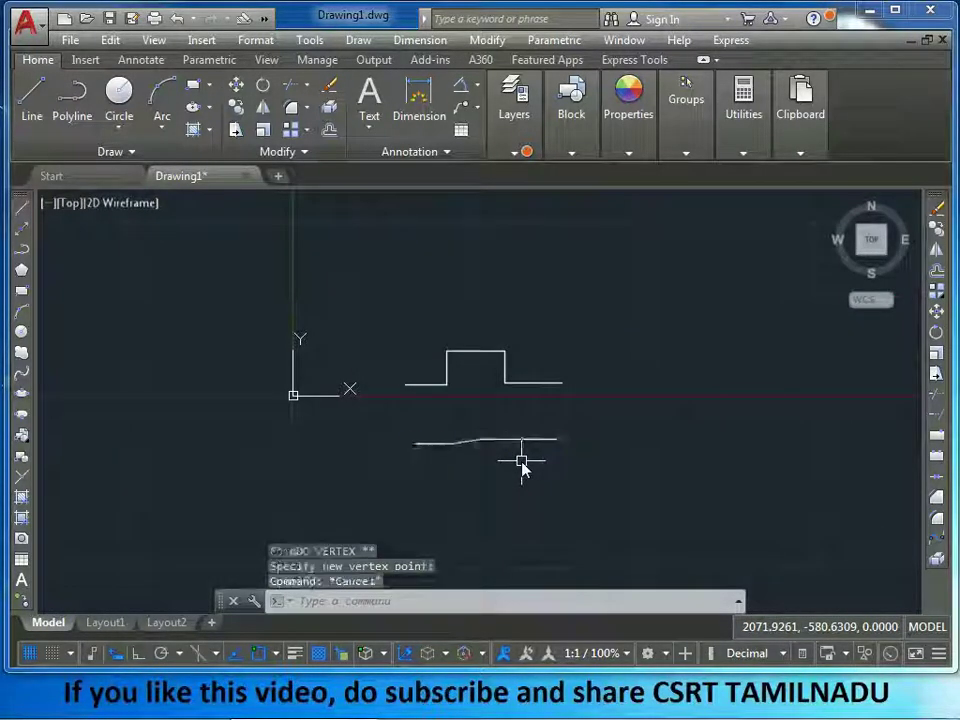
scroll(500, 380, "up", 4)
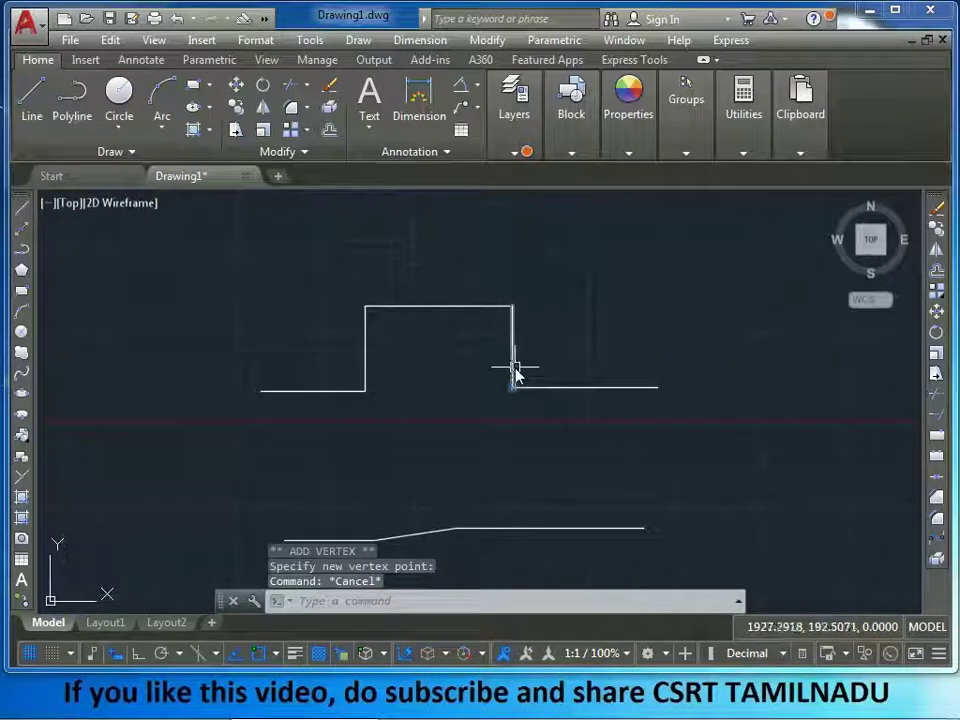
Stretch the lower polyline's right end vertex farther to the right.
left_click(514, 372)
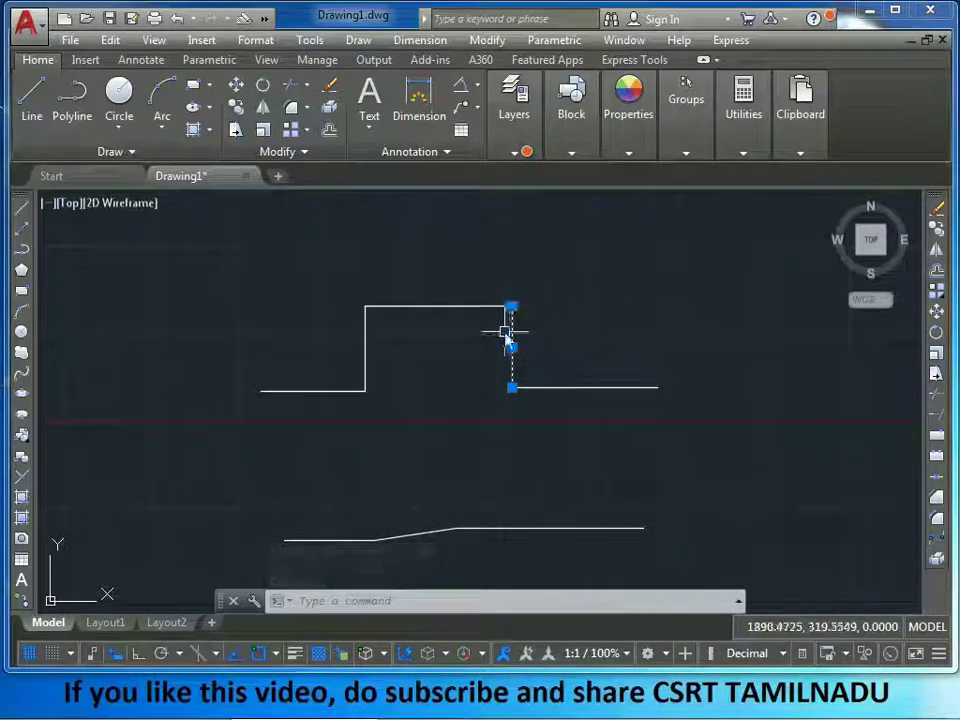
scroll(499, 363, "down", 4)
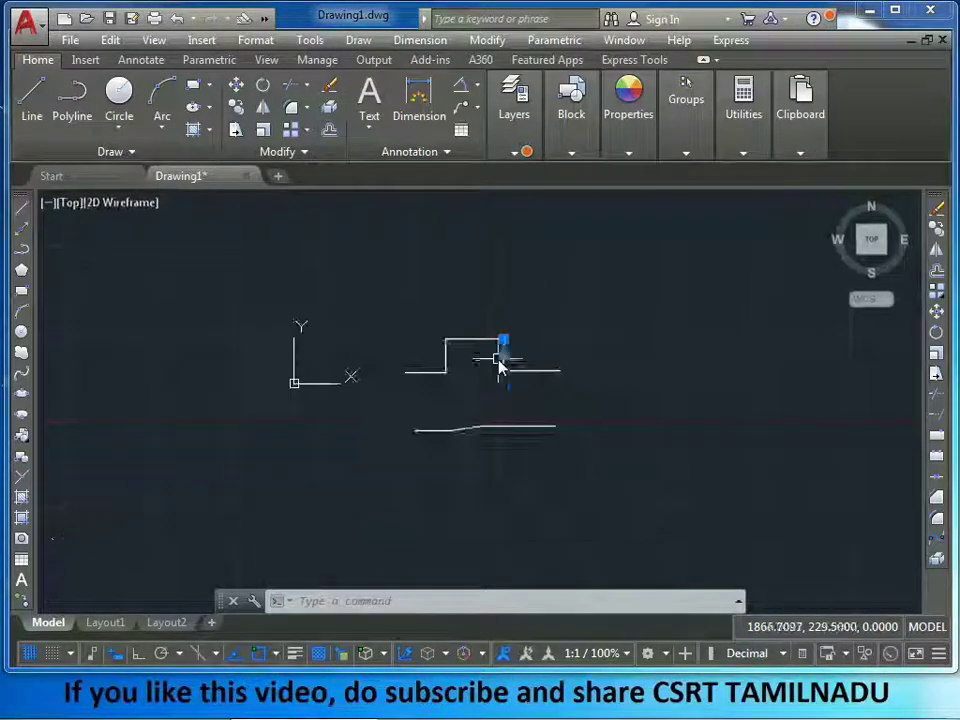
key("Escape")
left_click(476, 439)
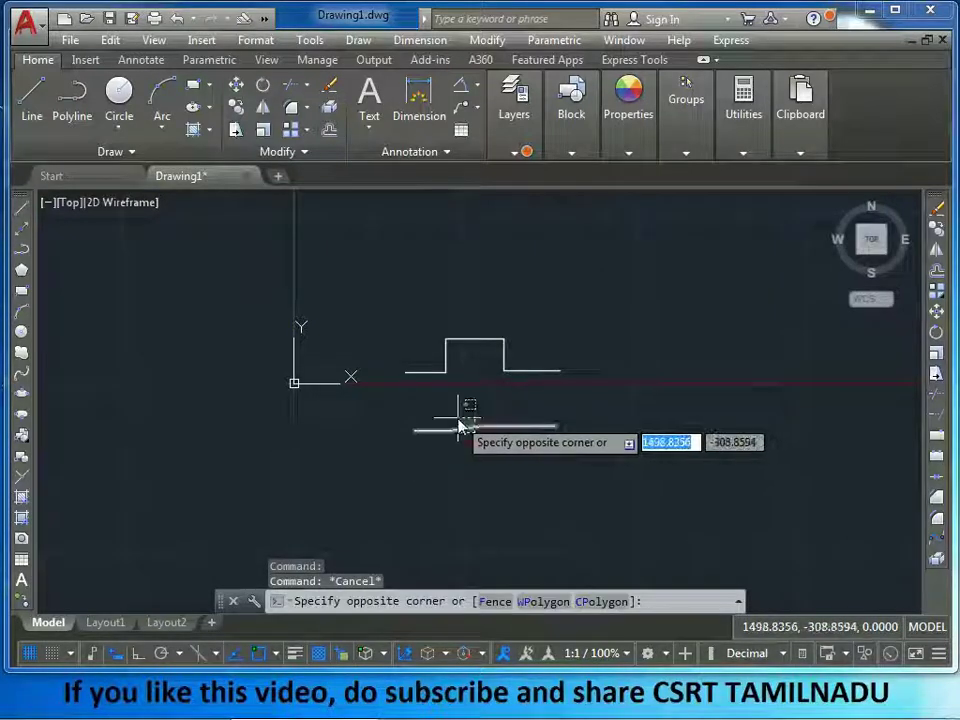
left_click(463, 426)
scroll(558, 428, "up", 5)
mouse_move(538, 460)
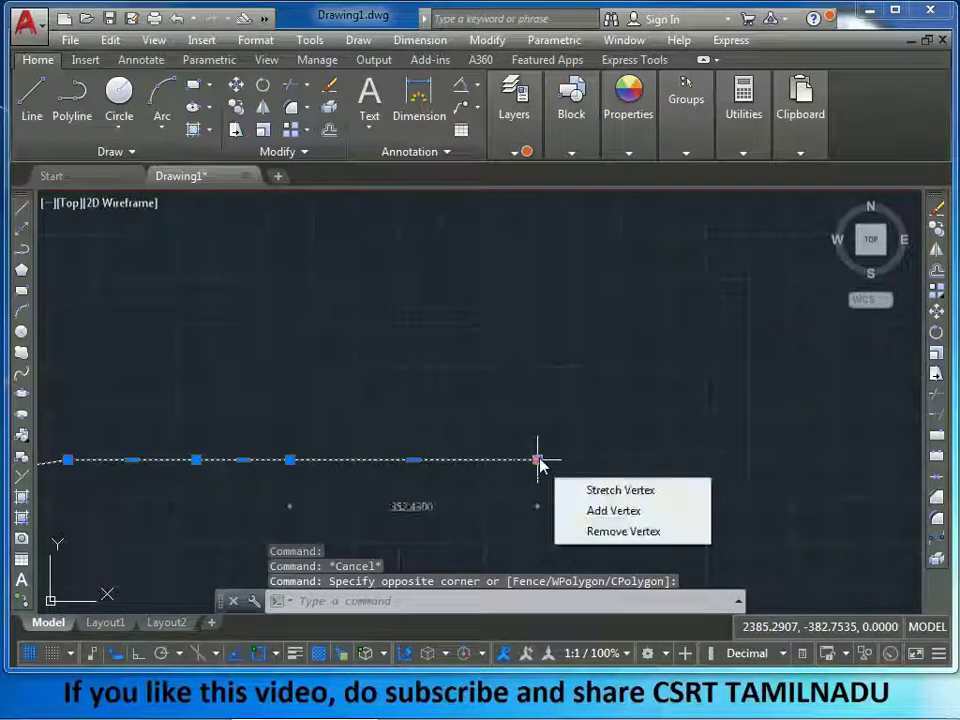
left_click(586, 489)
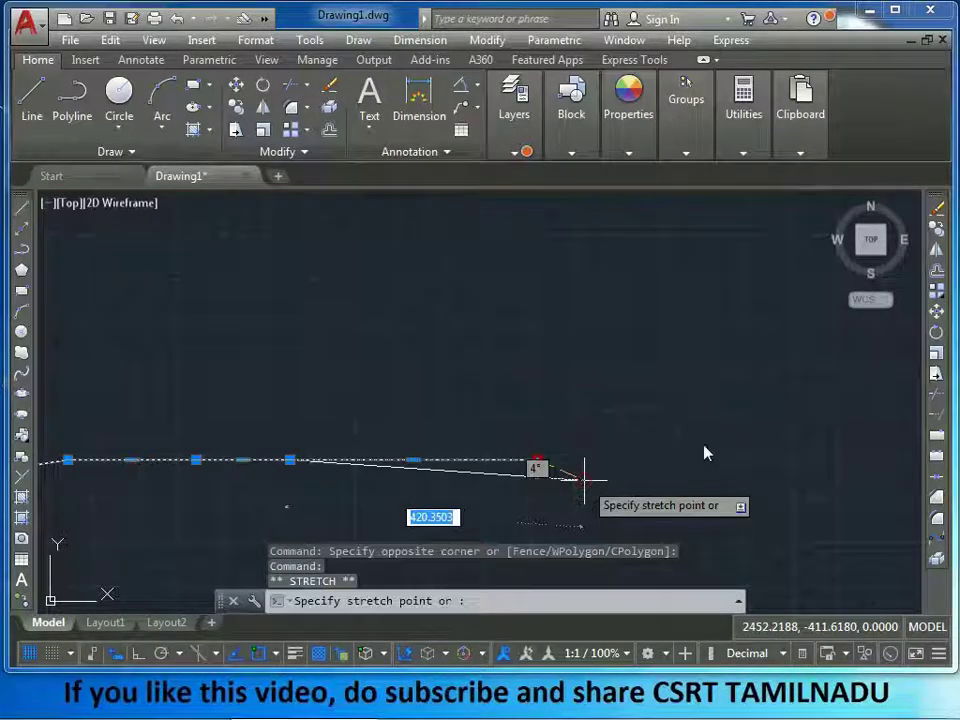
left_click(761, 458)
scroll(600, 397, "down", 3)
Stretch the upper polyline's right end point farther to the right.
left_click(579, 323)
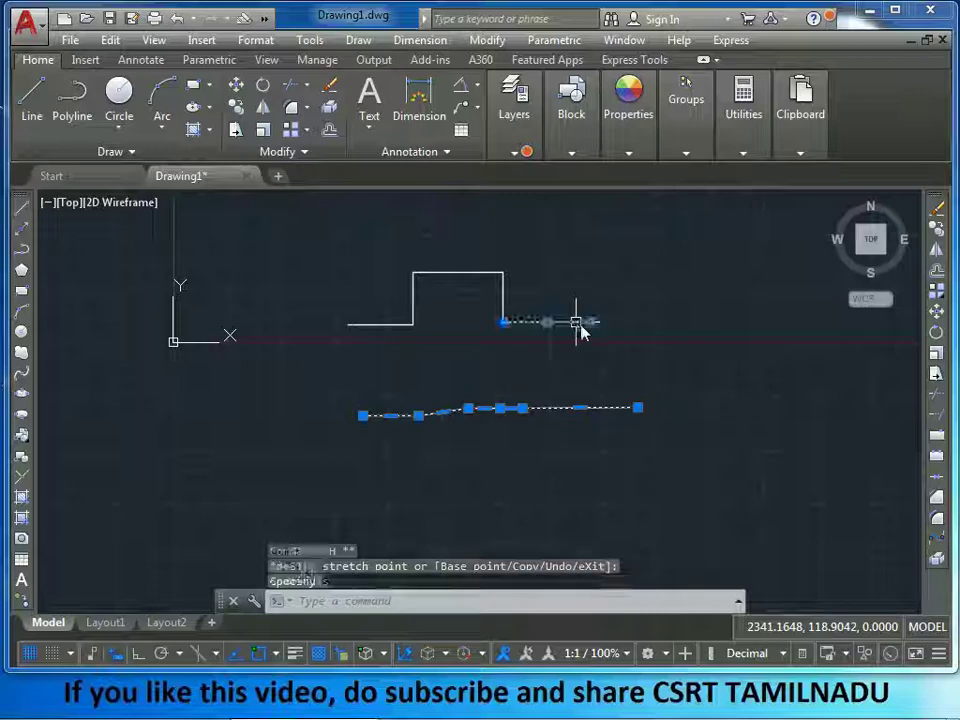
left_click(591, 323)
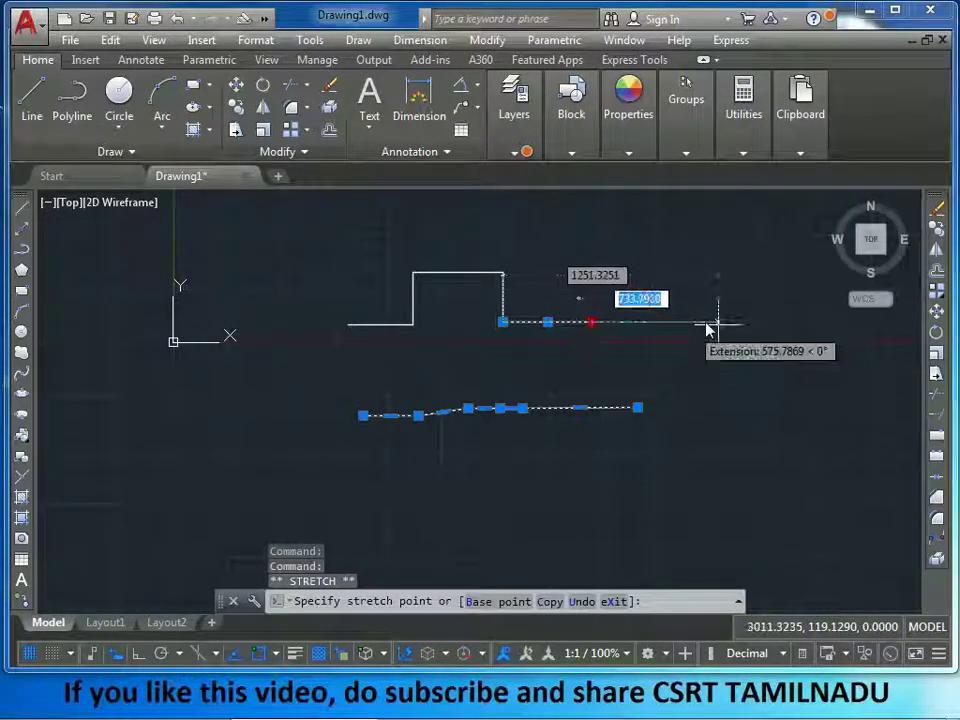
left_click(690, 322)
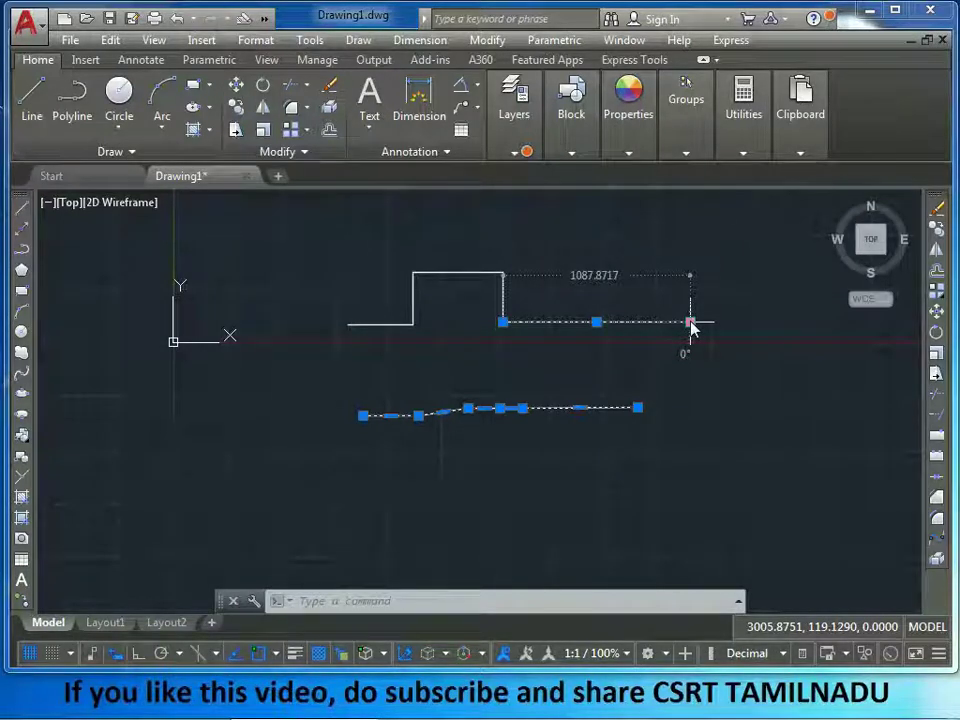
key("Escape")
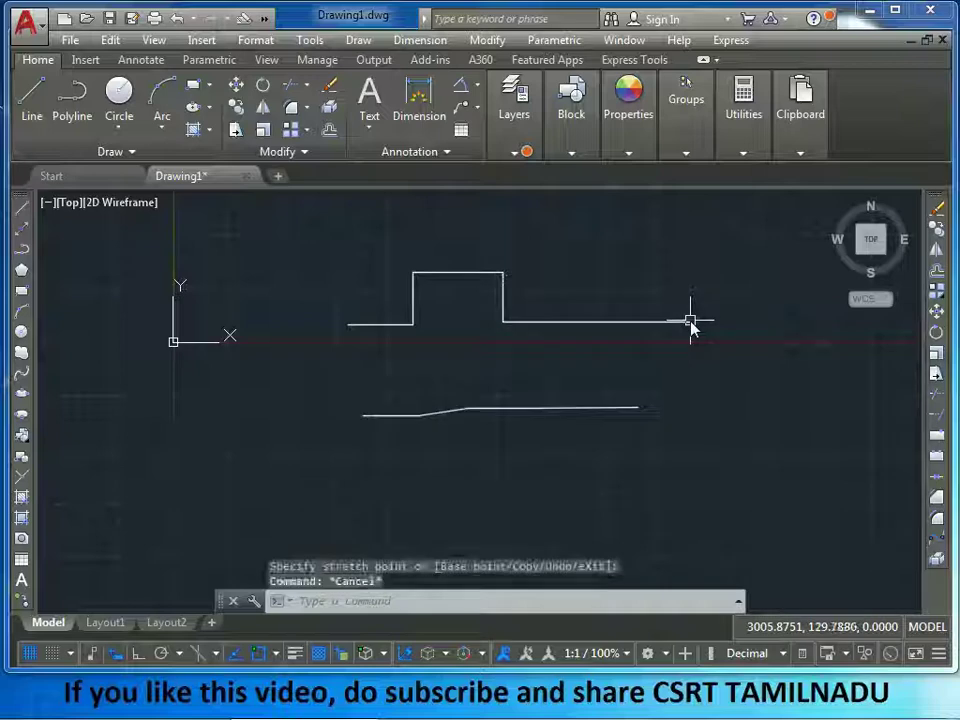
Erase both stepped polylines and begin a new line.
left_click(658, 436)
left_click(381, 268)
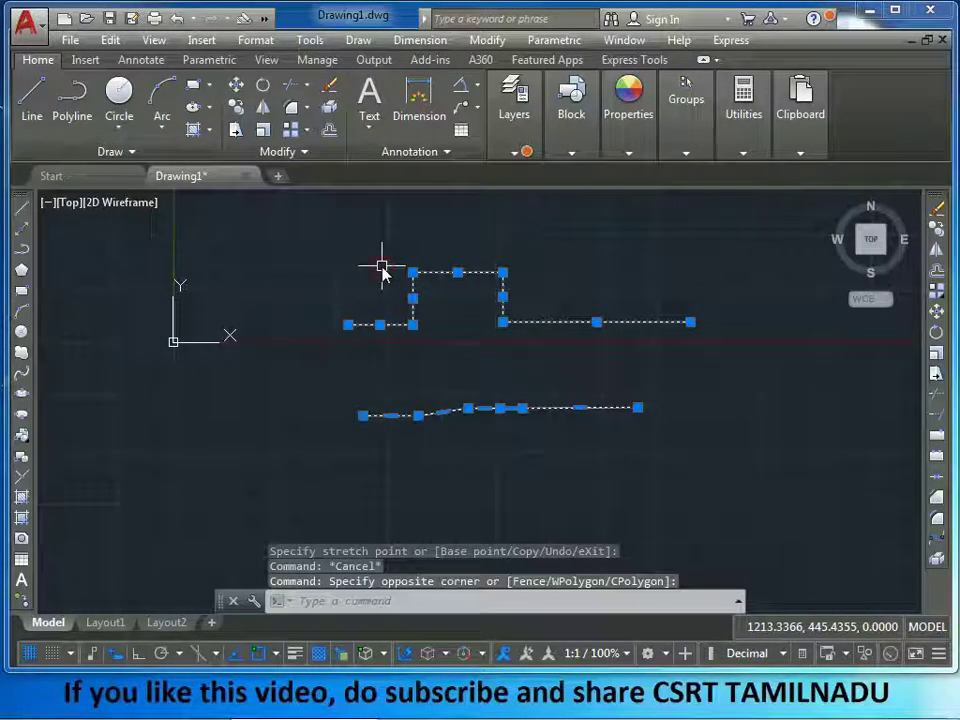
key("Delete")
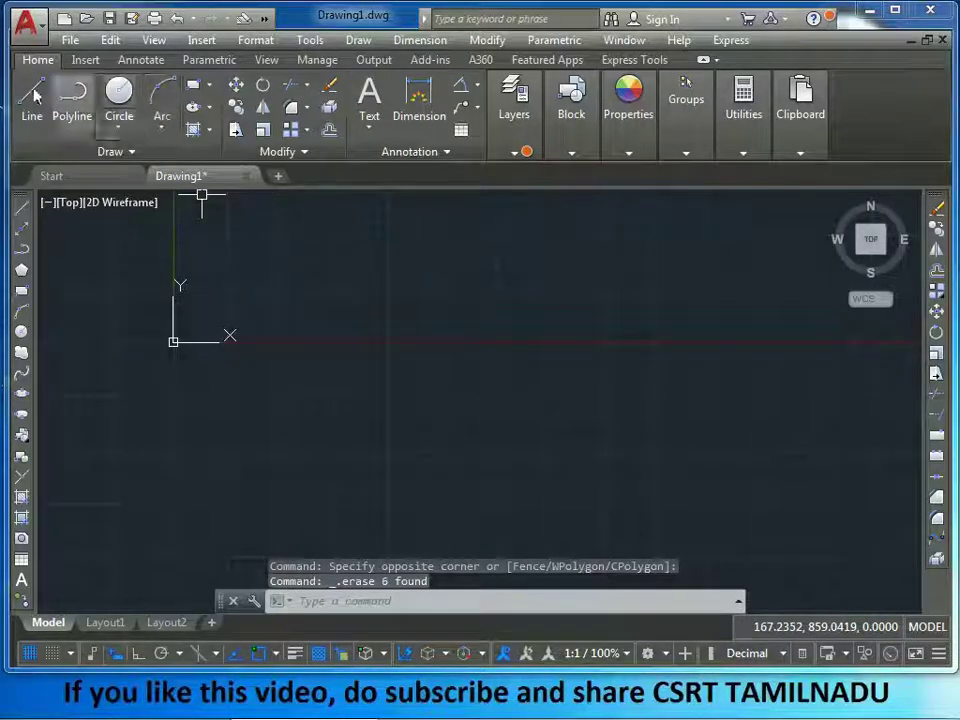
left_click(32, 97)
Draw a four-segment LINE rectangle with Ortho on, closing it back to the first corner with C.
left_click(316, 279)
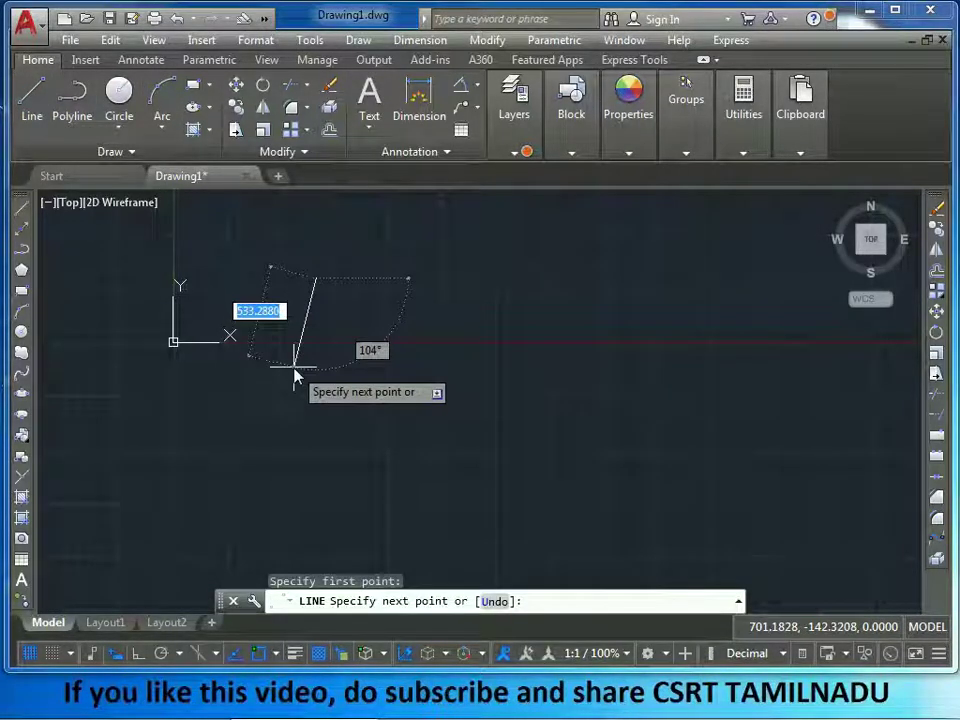
key("F8")
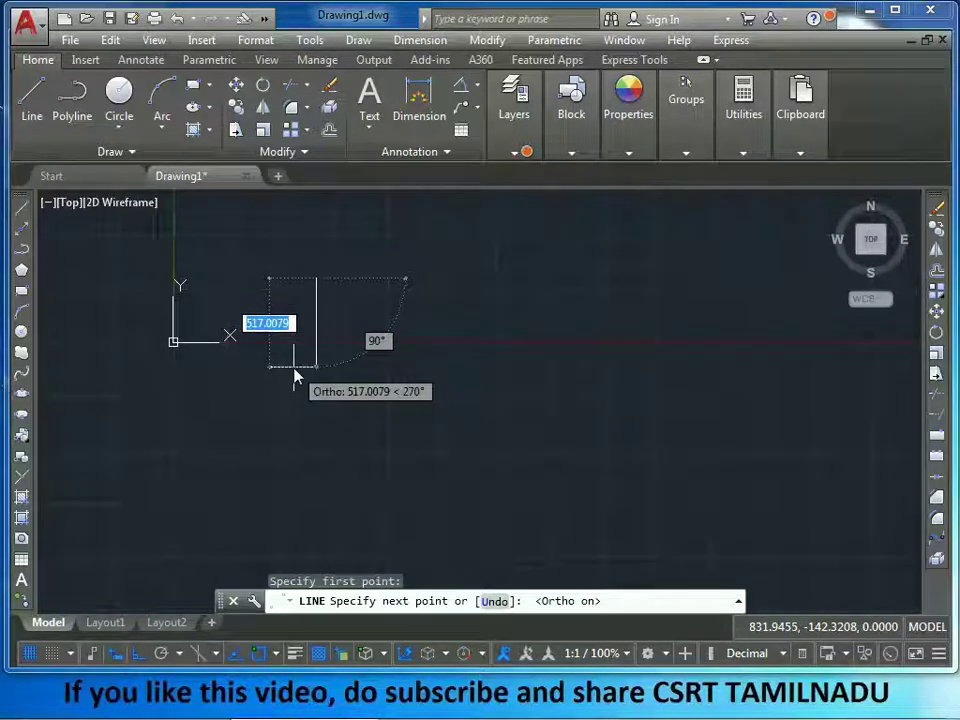
left_click(350, 385)
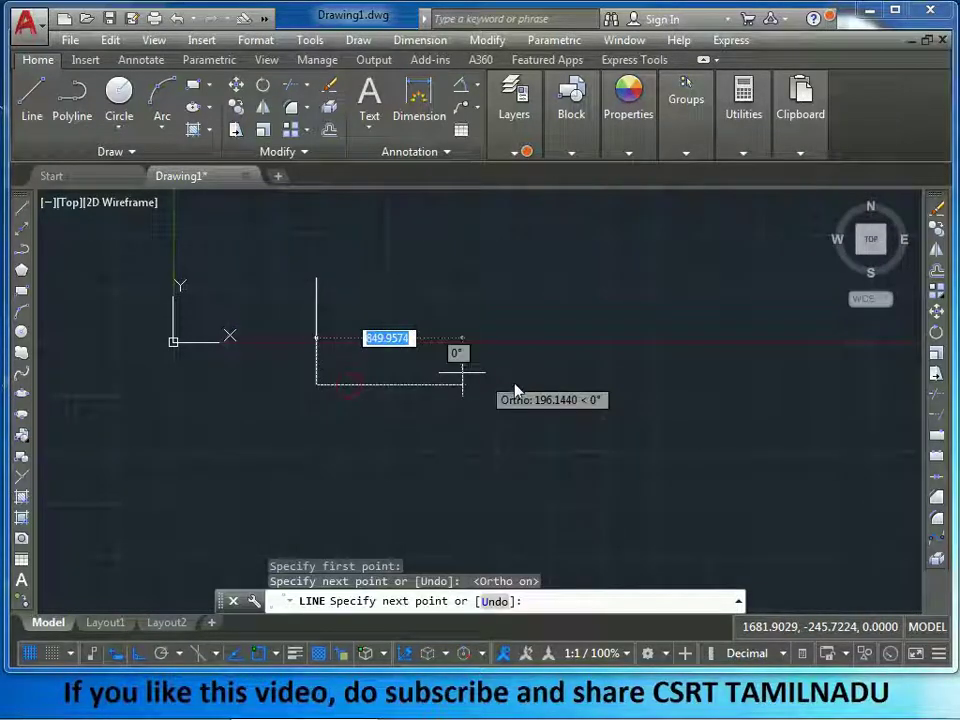
left_click(463, 388)
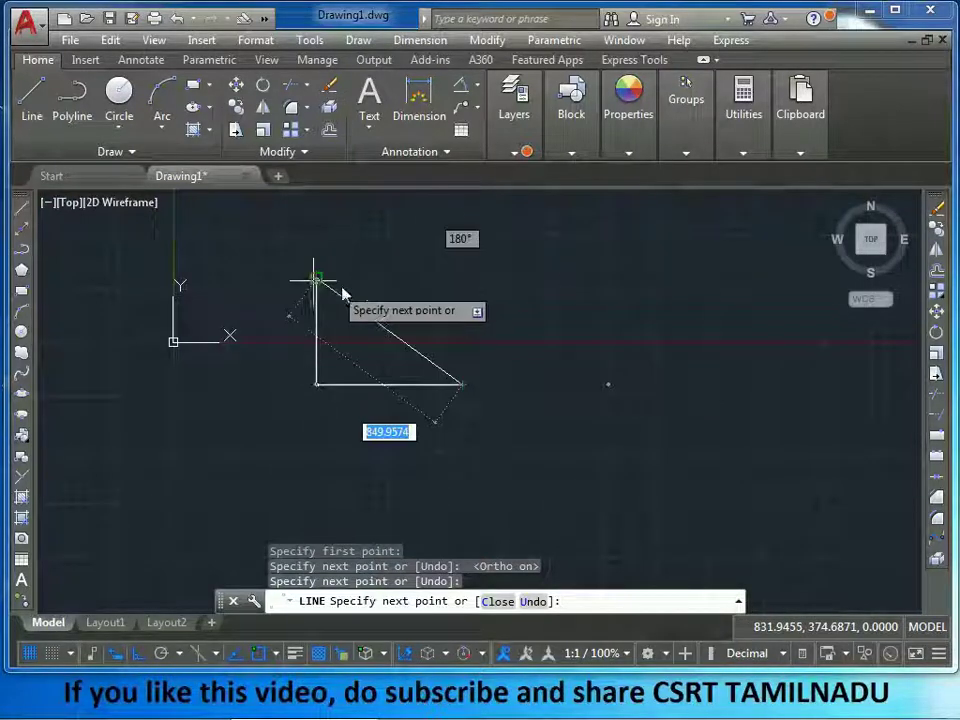
left_click(462, 278)
type("C")
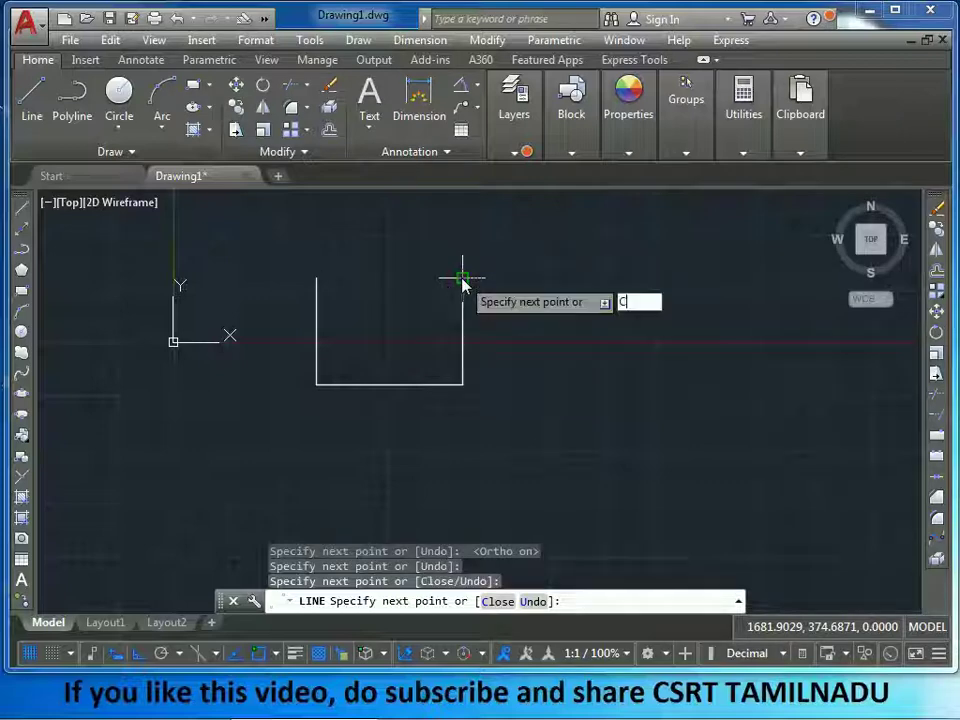
key("Return")
Draw a closed PLINE rectangle to the right of the line rectangle, then select it.
left_click(72, 100)
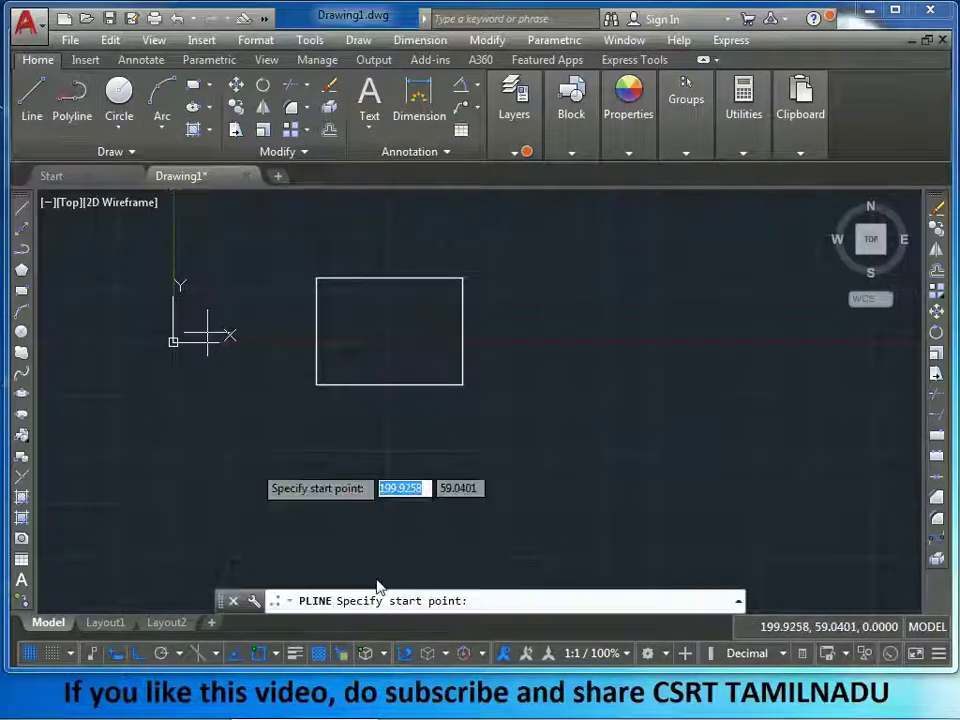
left_click(561, 273)
left_click(561, 383)
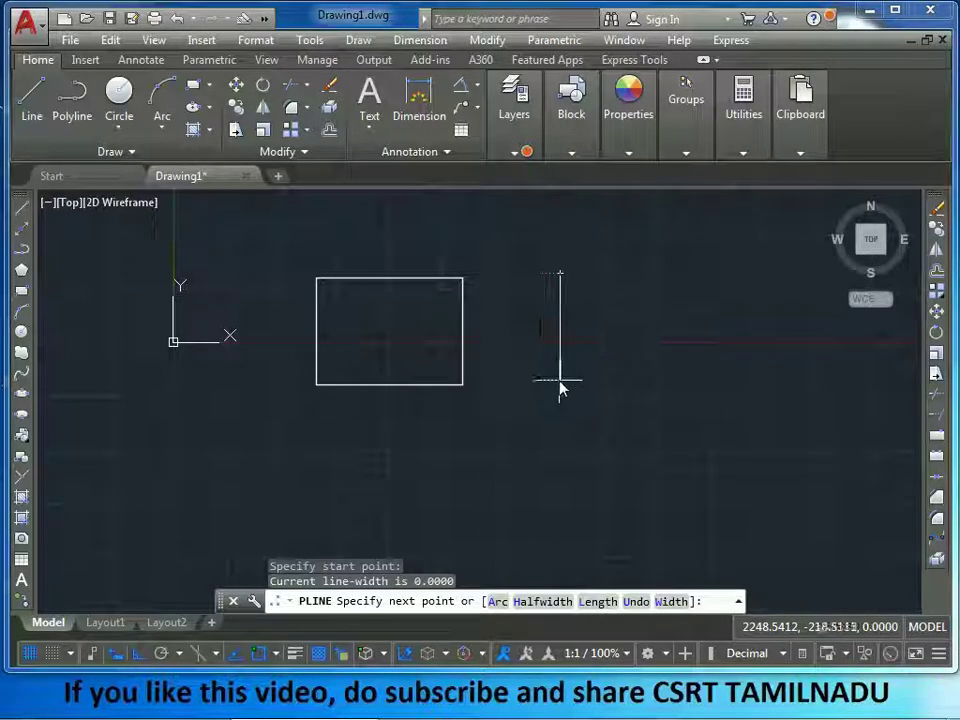
left_click(703, 380)
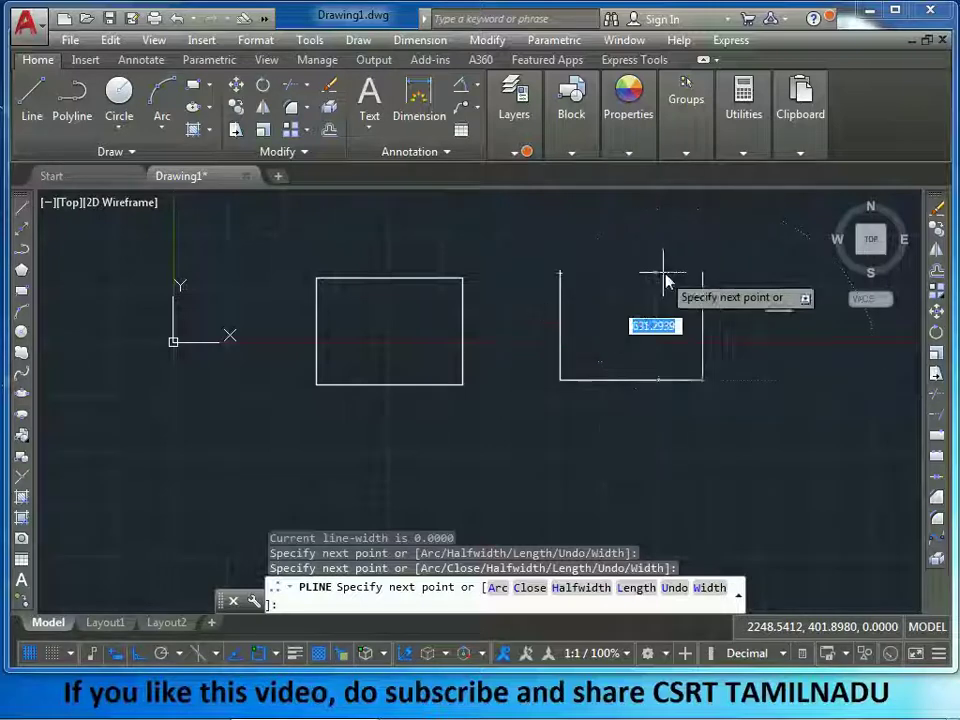
left_click(702, 270)
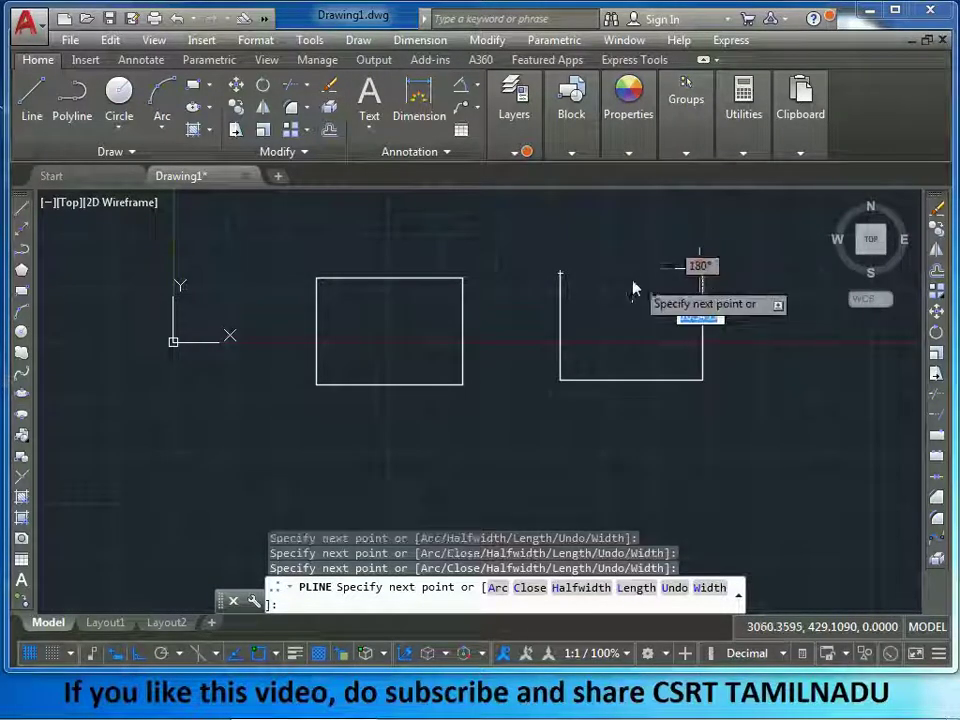
type("c")
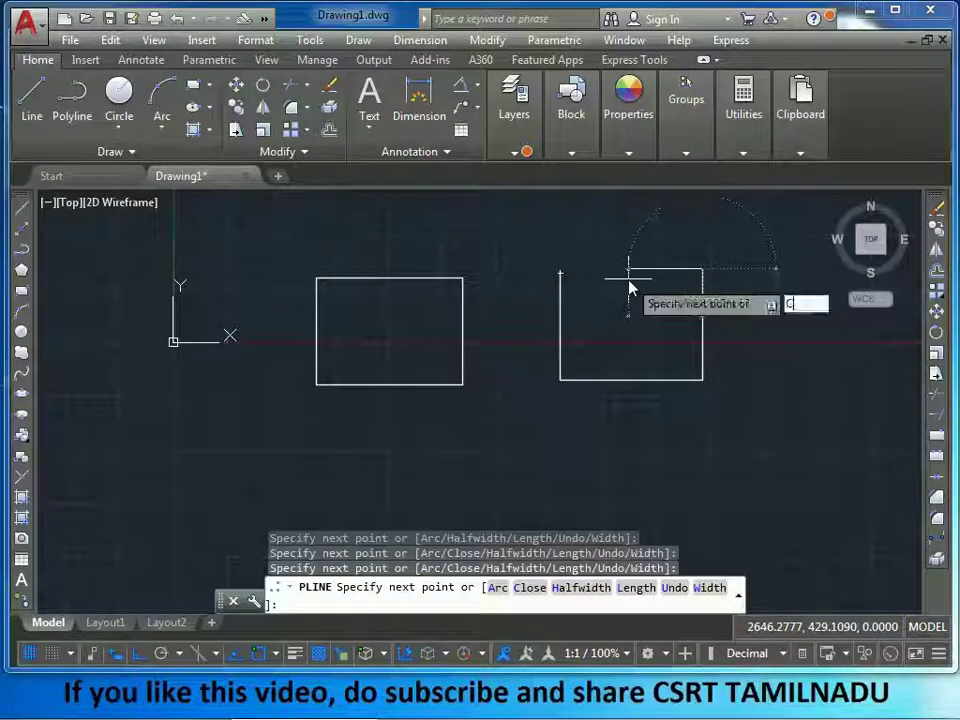
key("Return")
left_click(631, 281)
mouse_move(628, 114)
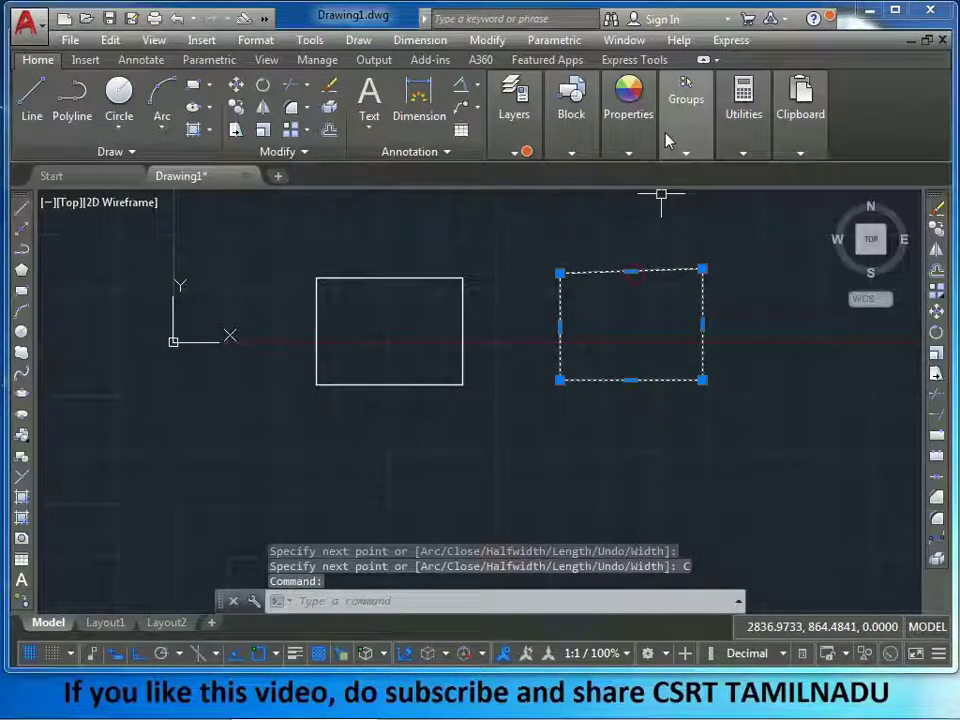
Set the selected polyline rectangle's colour to red and clear the selection.
left_click(700, 175)
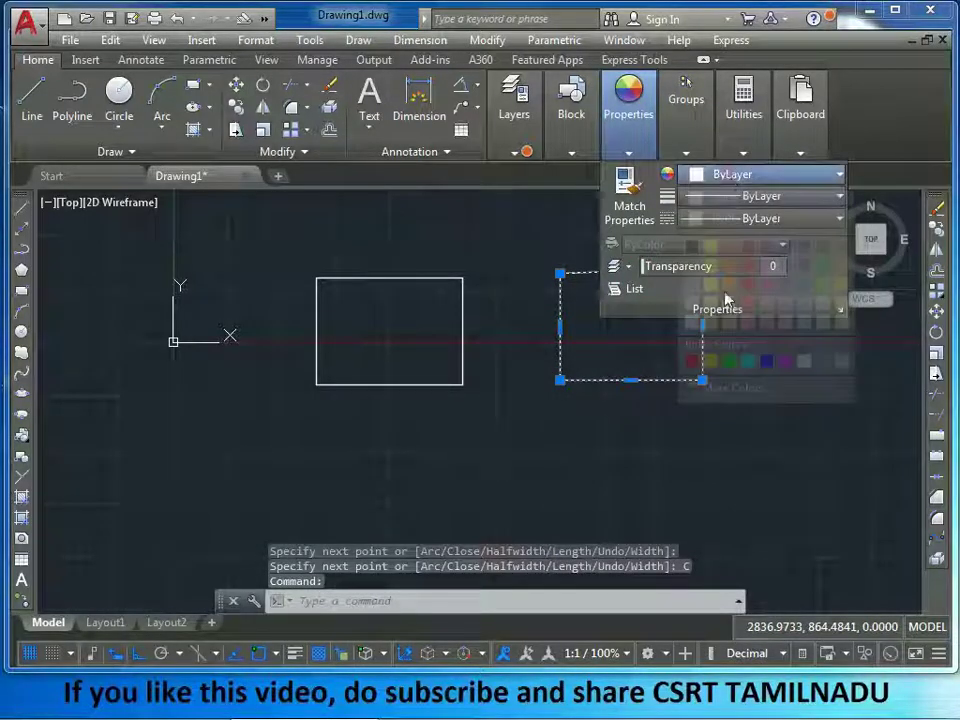
left_click(691, 361)
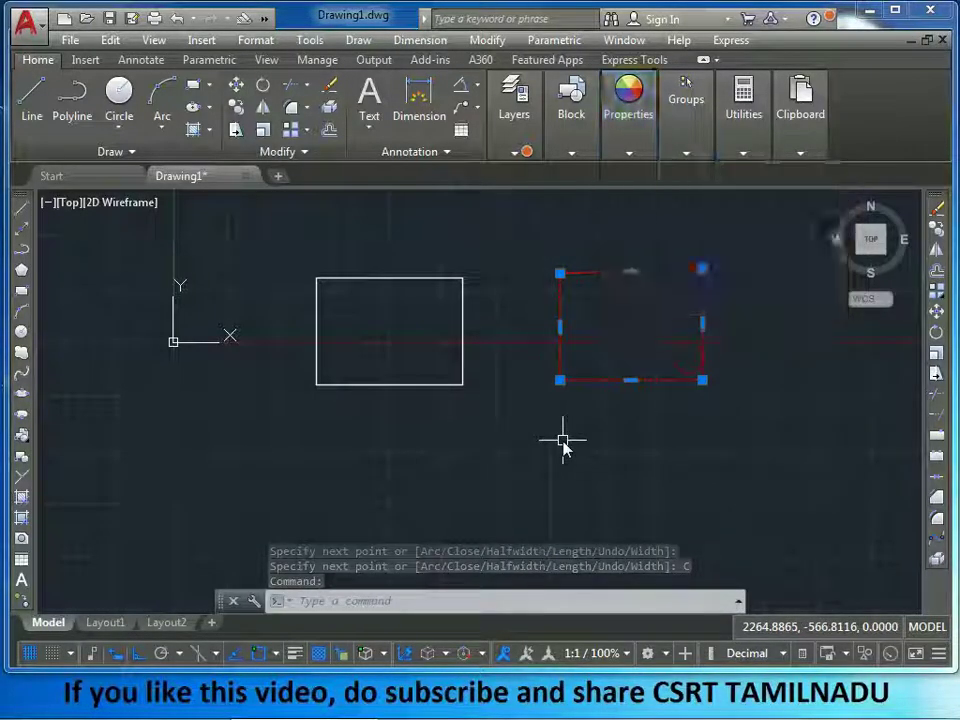
key("Escape")
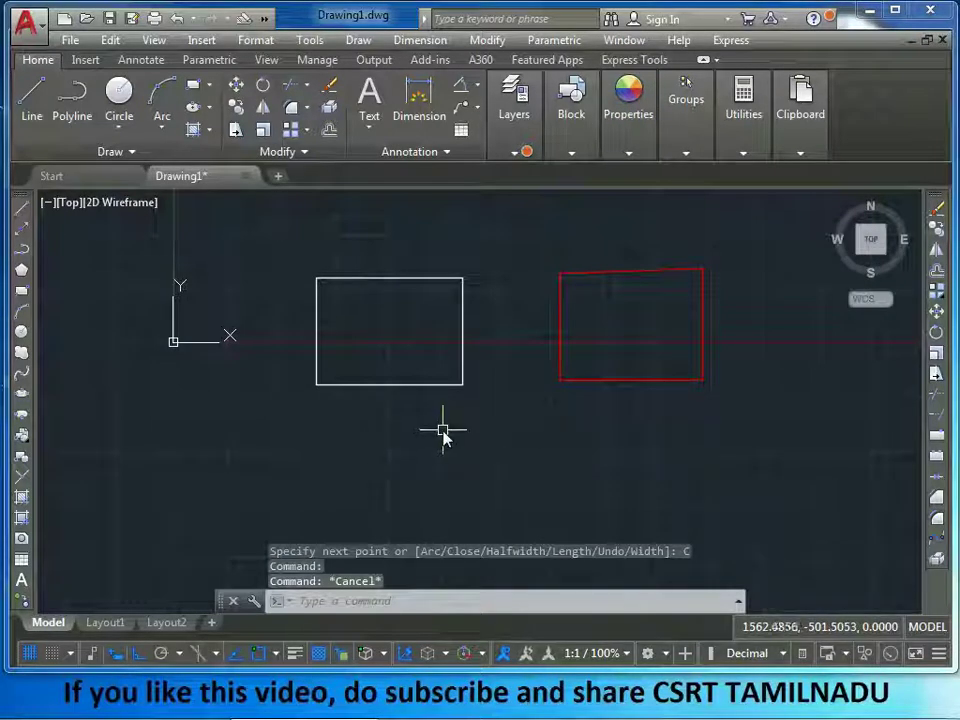
Zoom out and orbit to an angled 3D view of both rectangles.
scroll(447, 430, "down", 2)
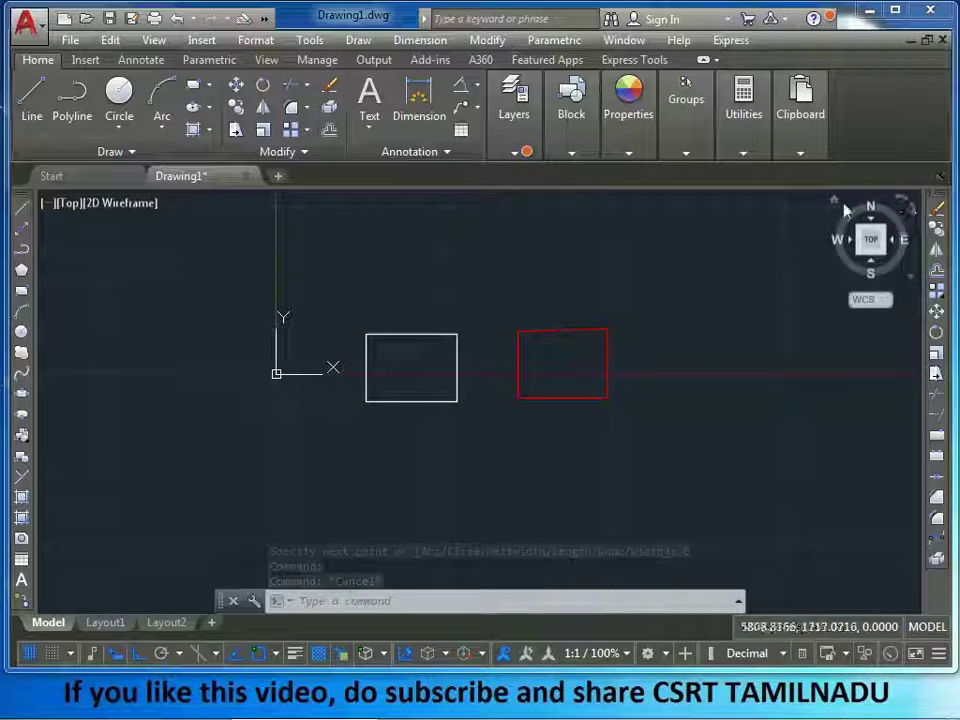
mouse_move(640, 300)
middle_mouse_down("shift")
mouse_move(656, 354)
mouse_move(623, 374)
middle_mouse_up("shift")
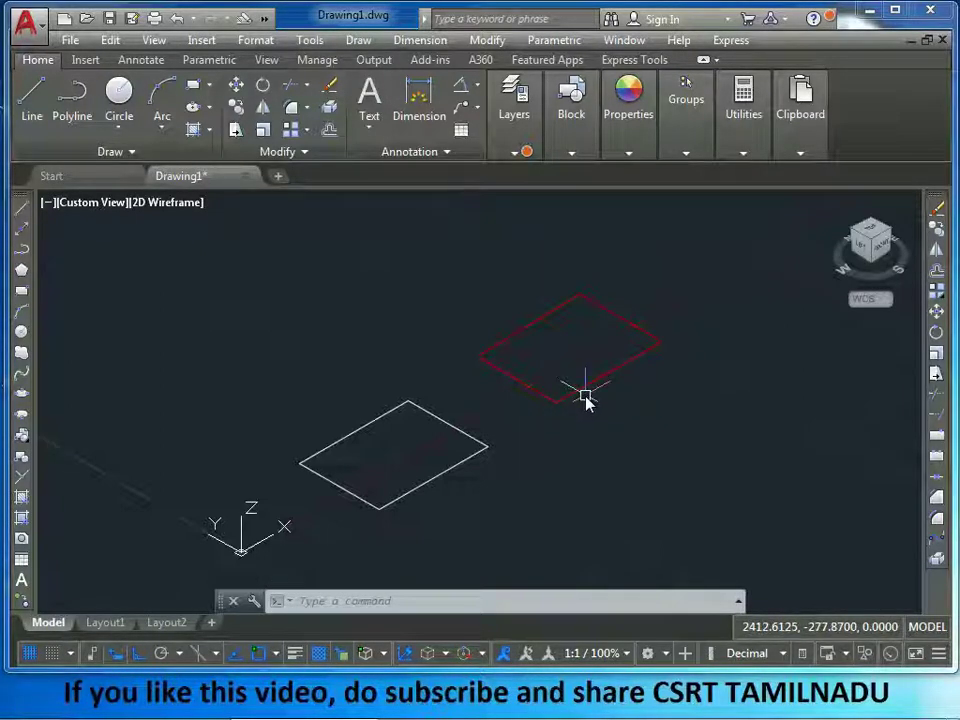
Extrude the red polyline with EXT to a height of 500.
type("EXT")
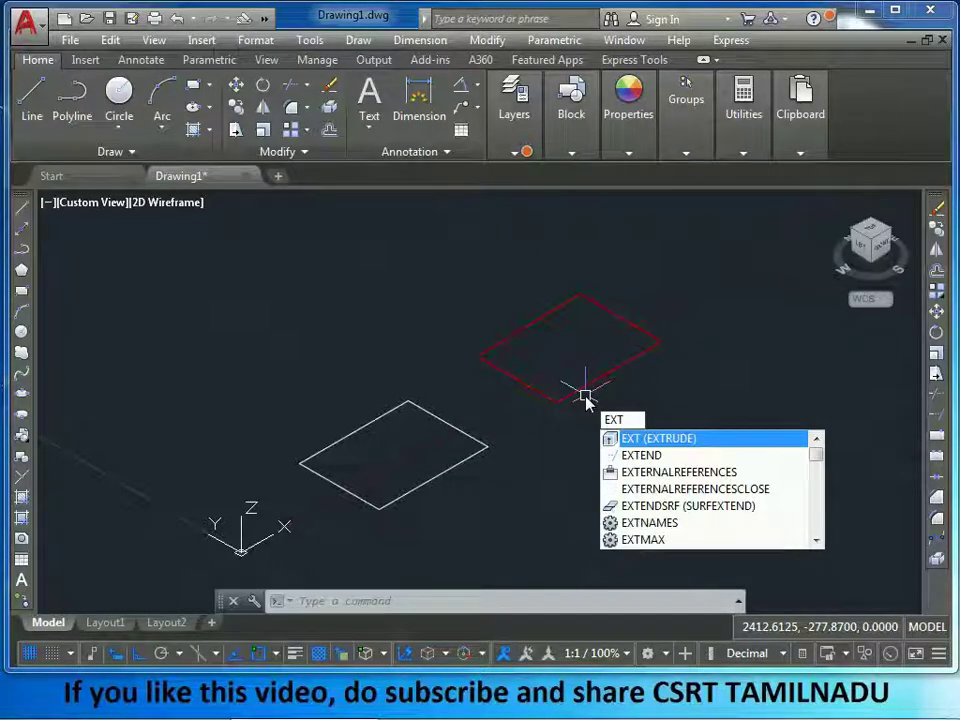
key("Return")
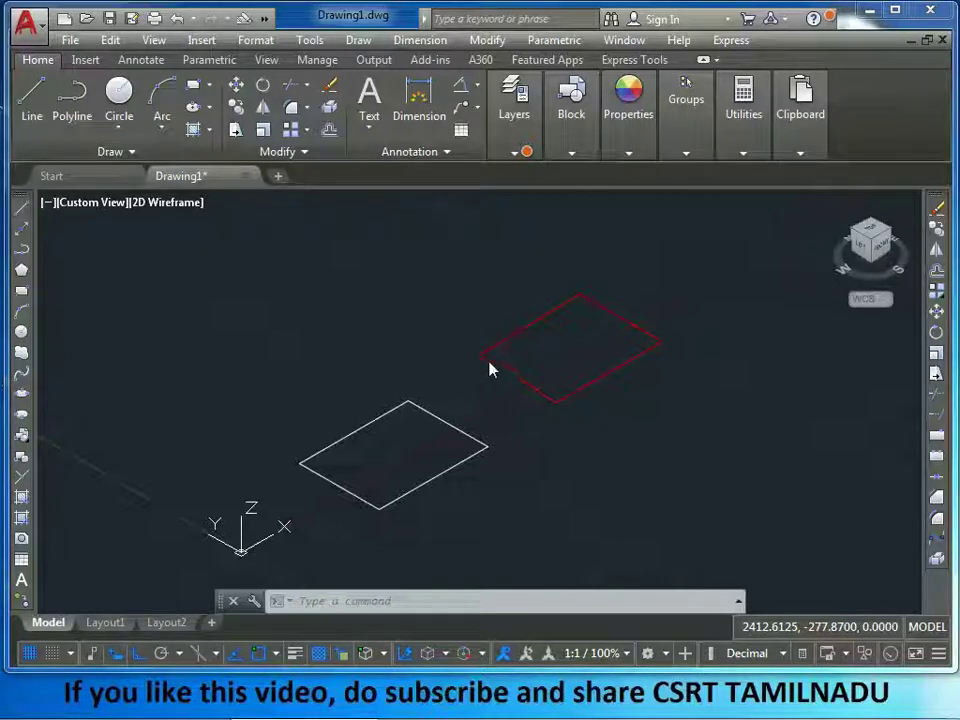
left_click(570, 394)
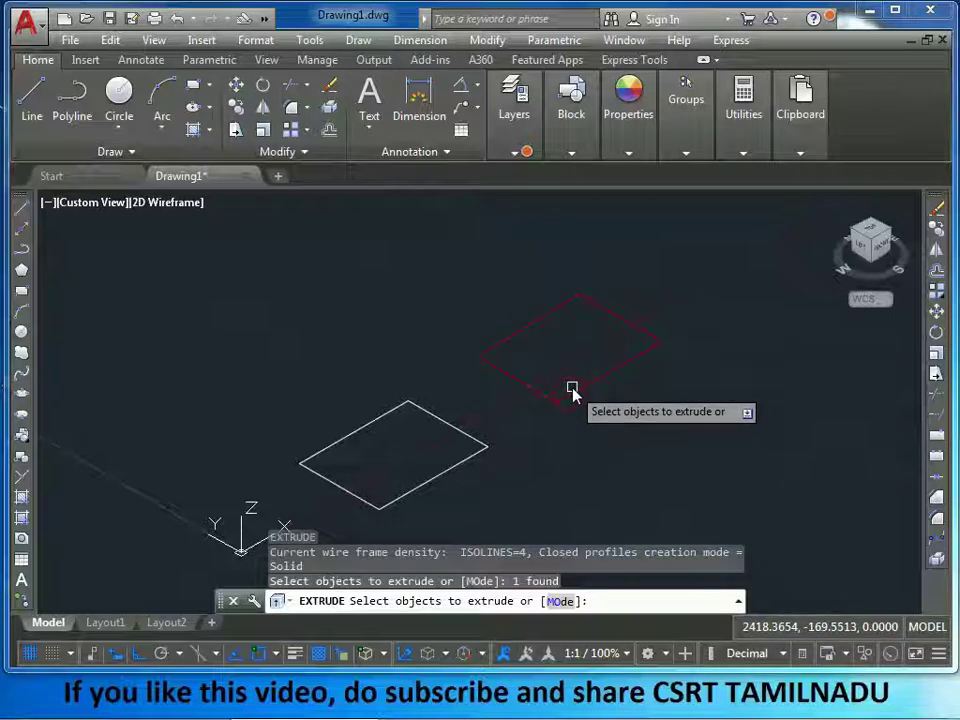
key("Return")
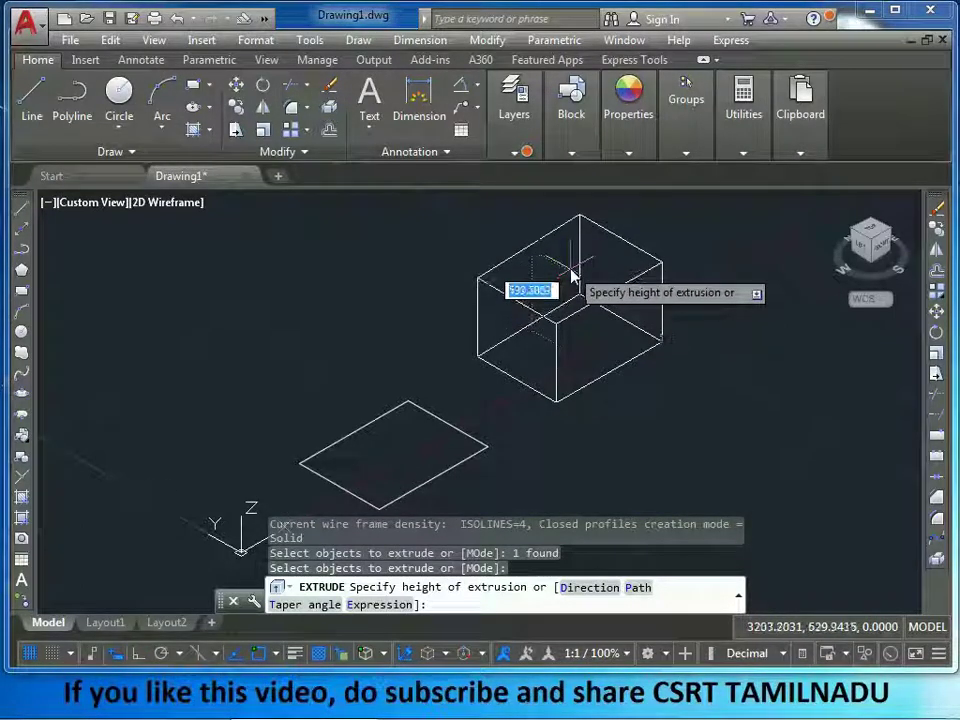
type("5")
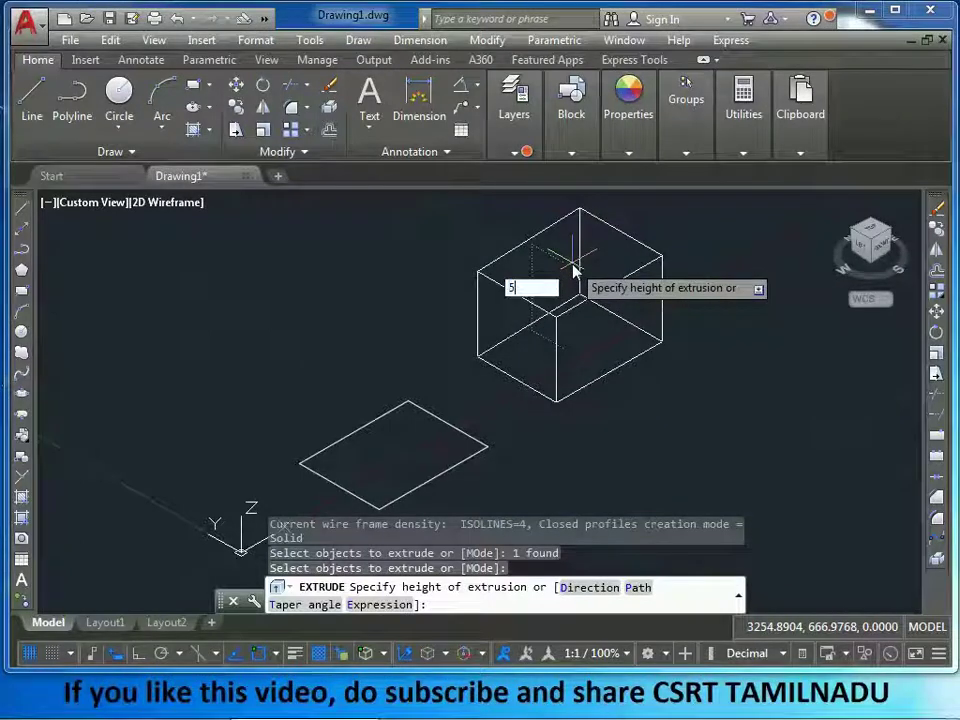
type("00")
key("Return")
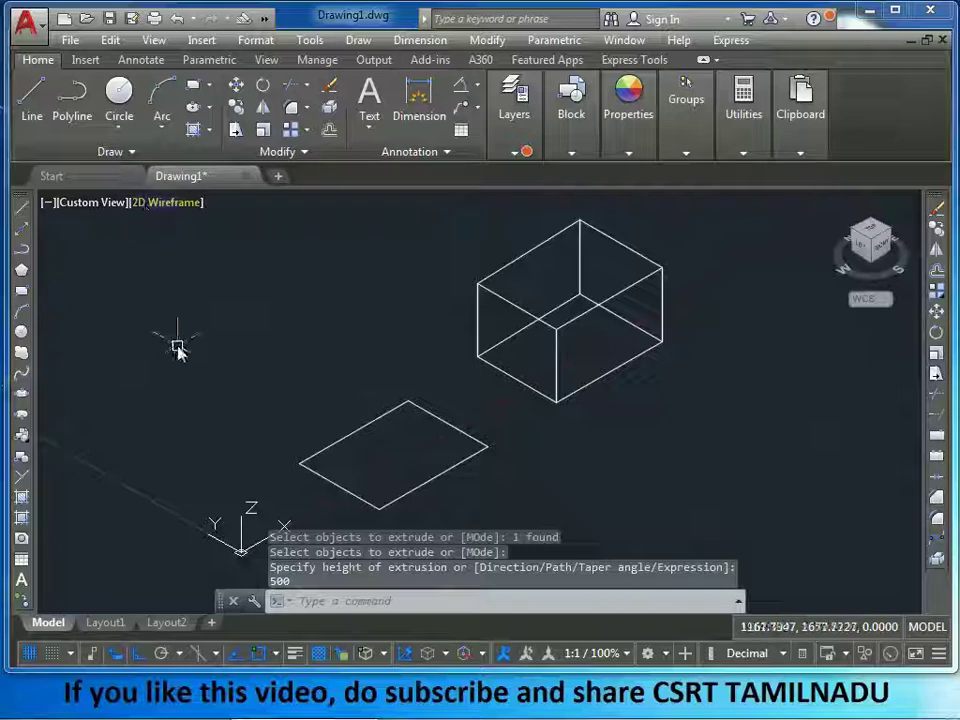
Switch the visual style from 2D Wireframe to Shaded, then pan and window-select the line rectangle.
left_click(160, 207)
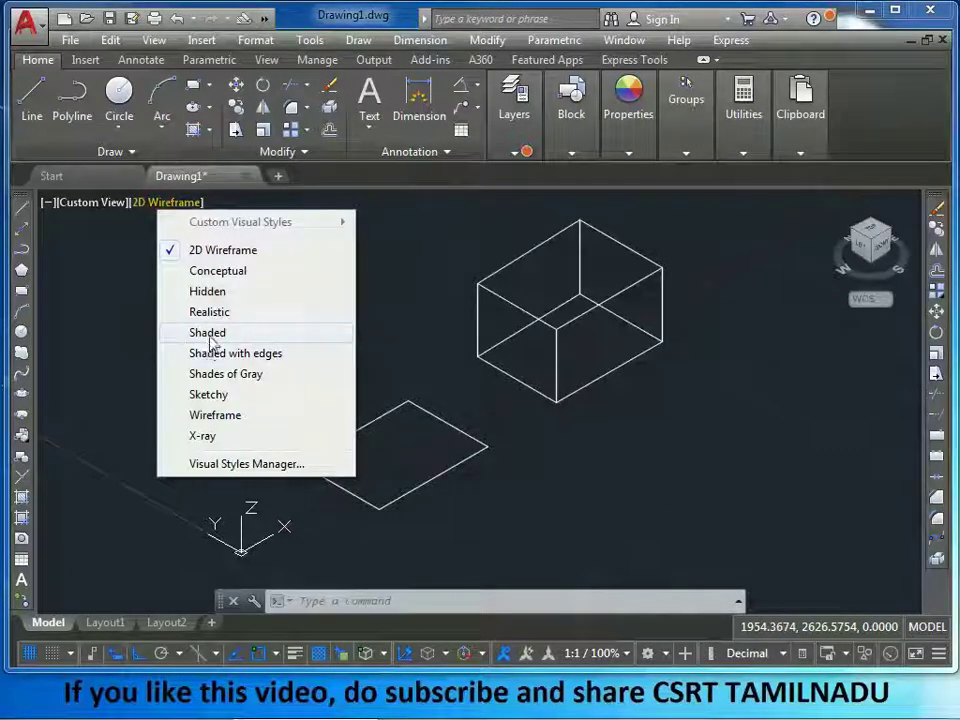
left_click(205, 336)
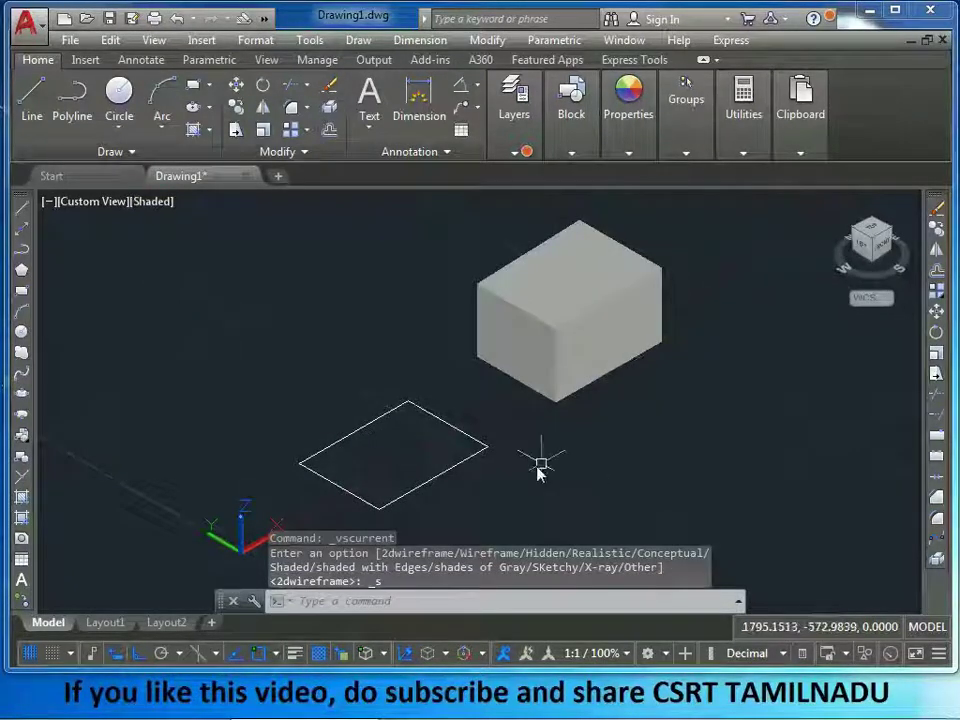
middle_click_drag(452, 487, 510, 430)
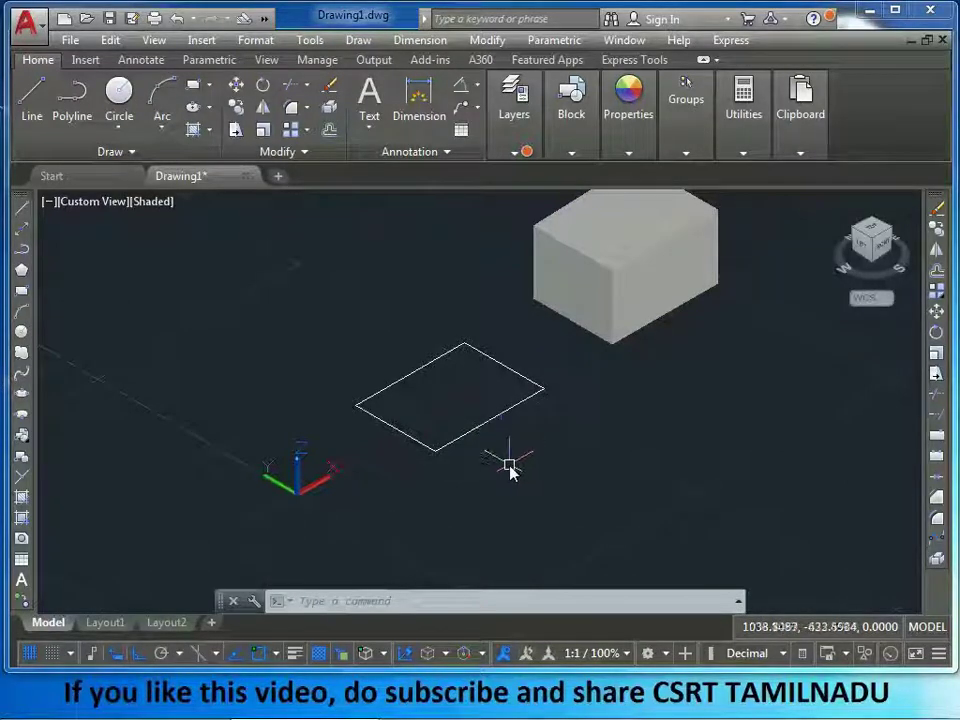
left_click(509, 463)
left_click(373, 332)
type("RE")
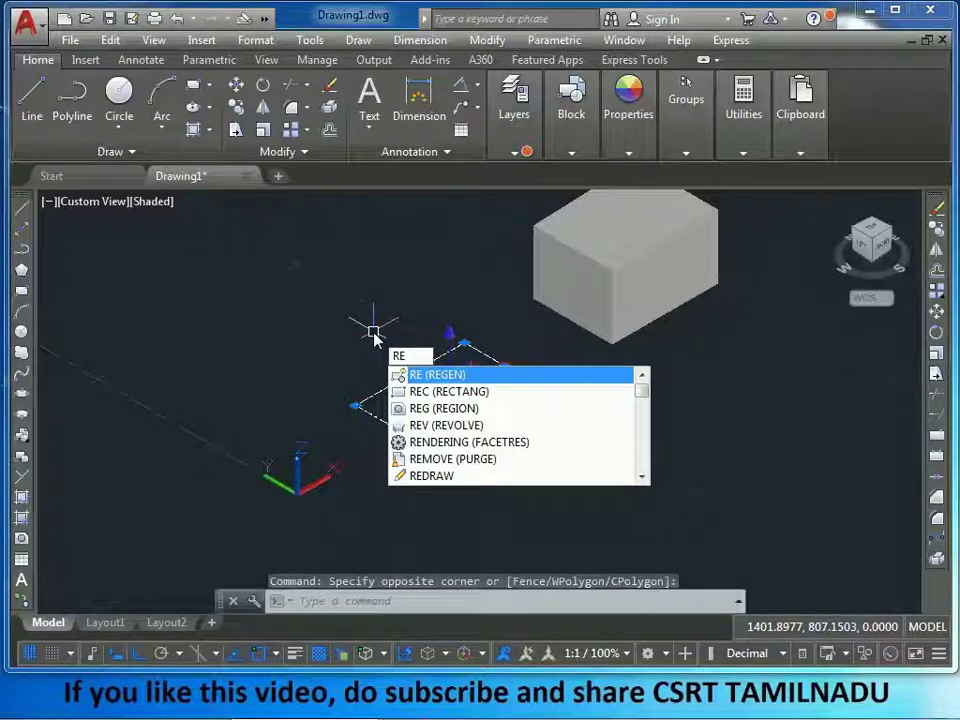
Convert the four window-selected lines into one region with REG.
type("G")
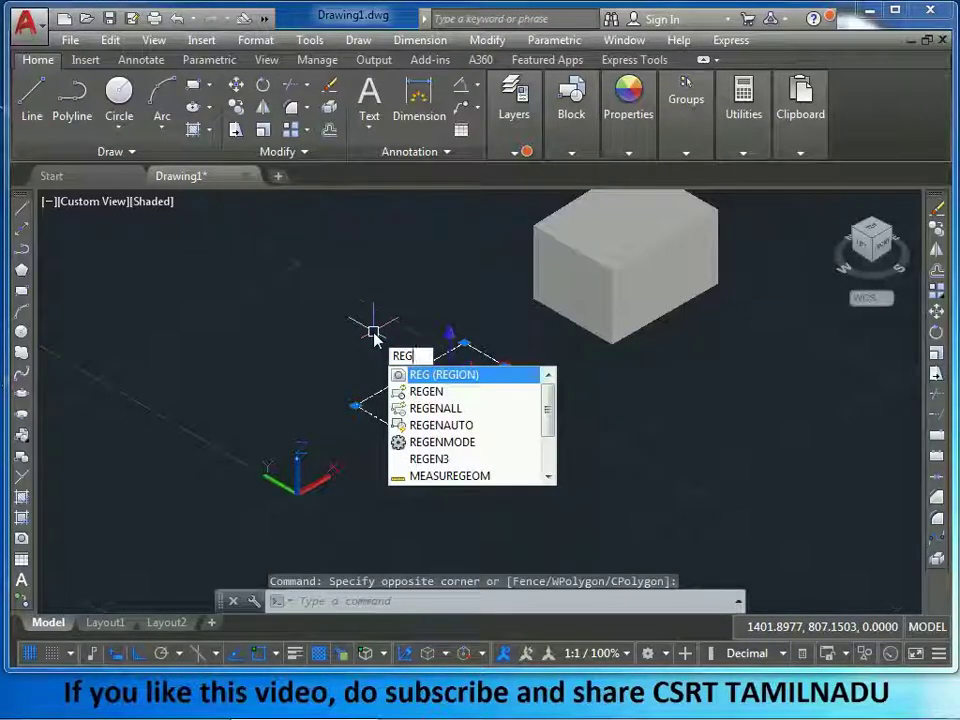
key("Return")
left_click(520, 455)
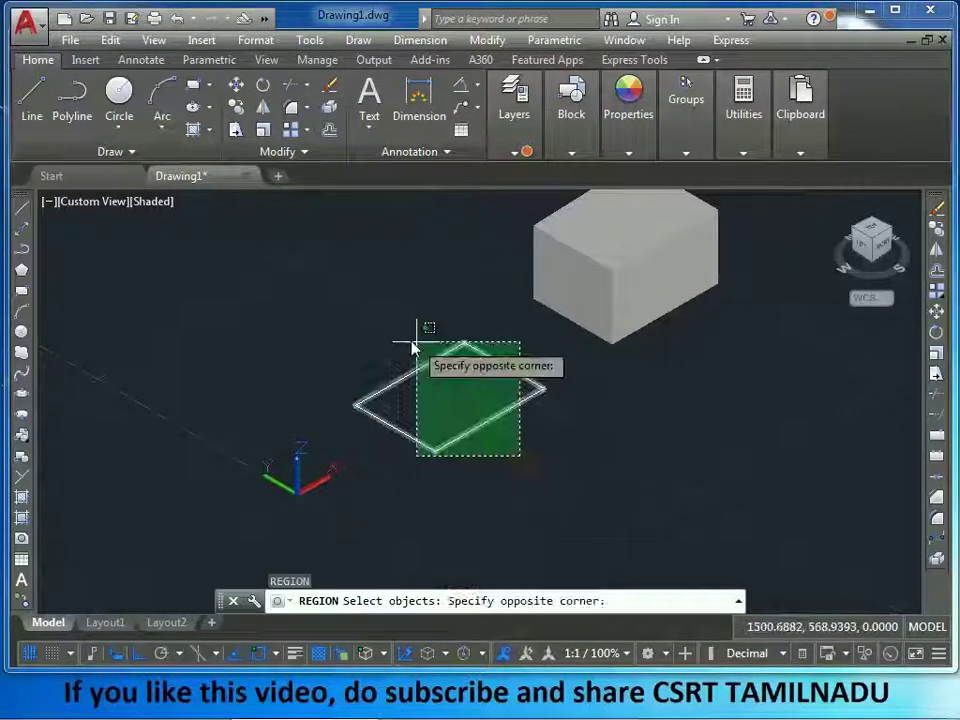
left_click(413, 345)
key("Return")
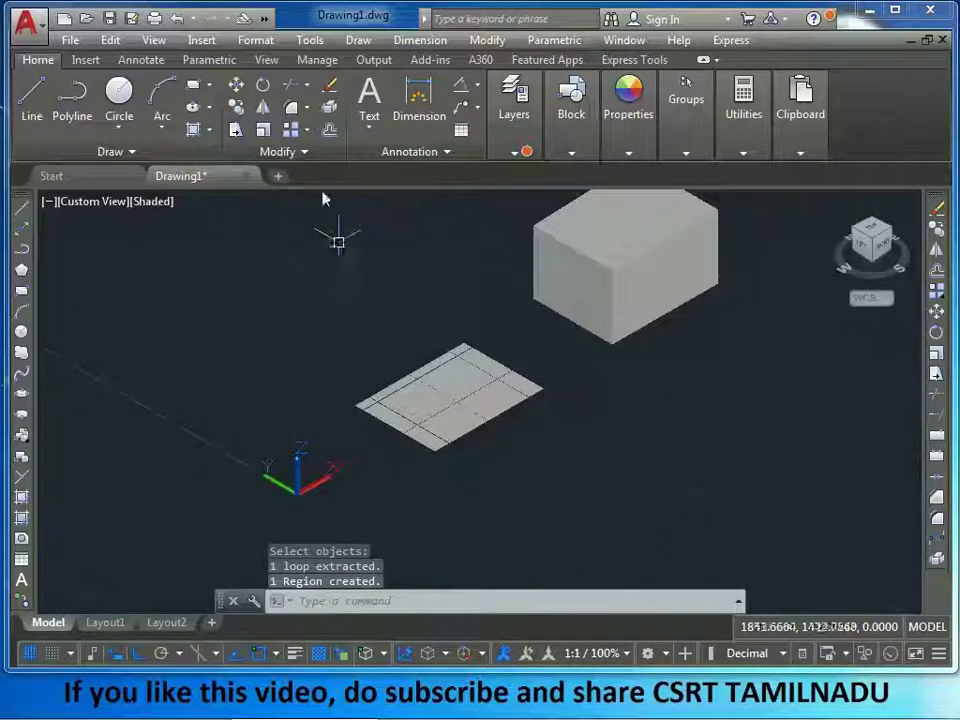
Extrude the region with EXTR, picking the height on screen to form a second box.
type("EX")
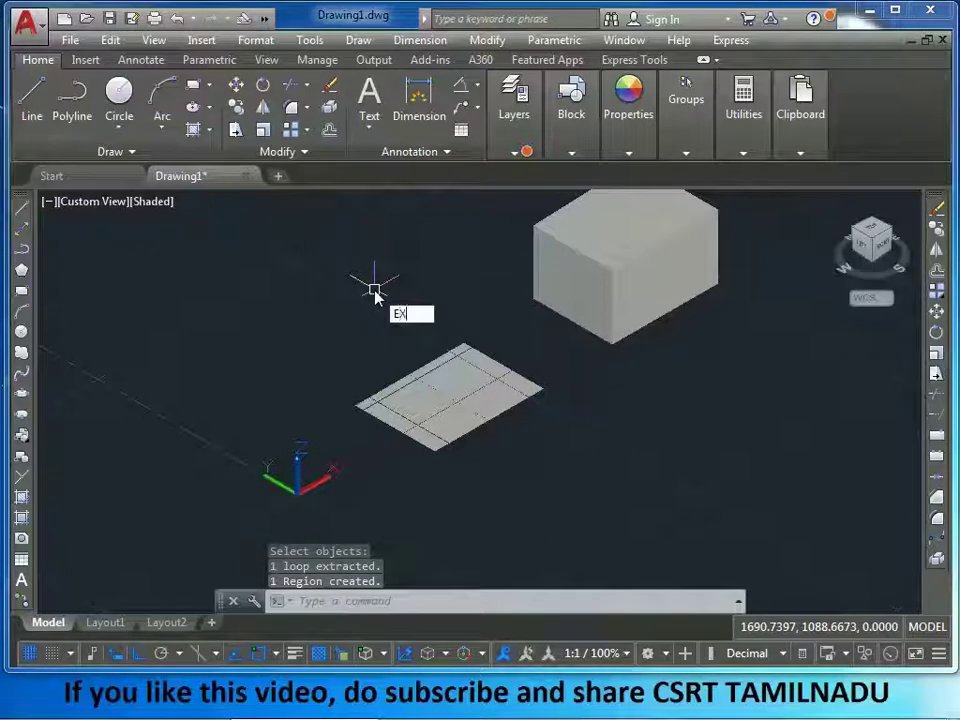
type("TR")
key("Return")
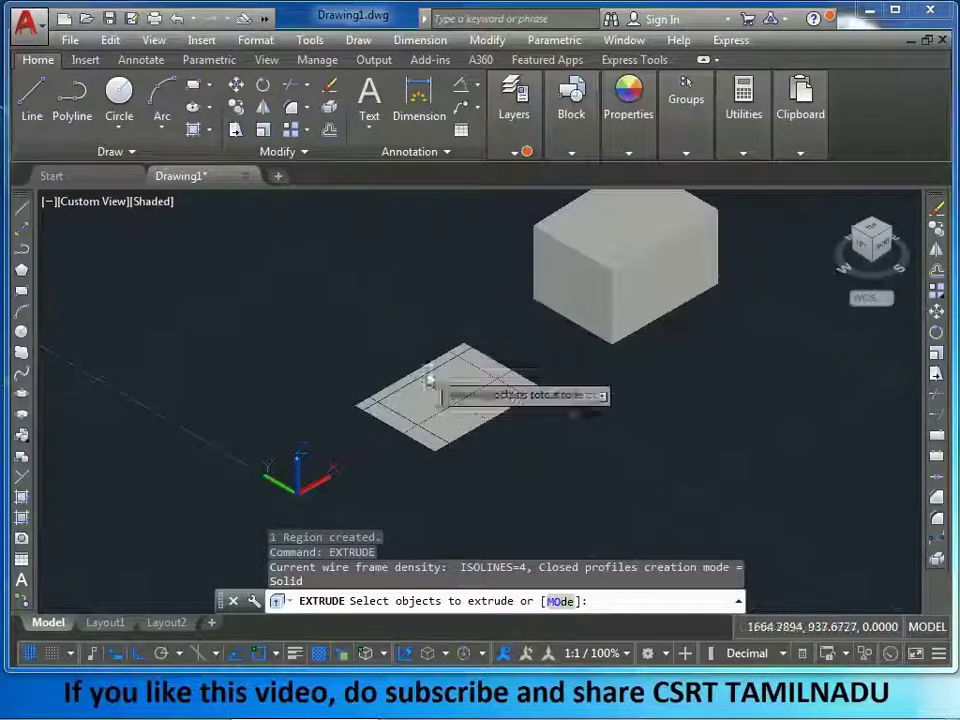
left_click(470, 422)
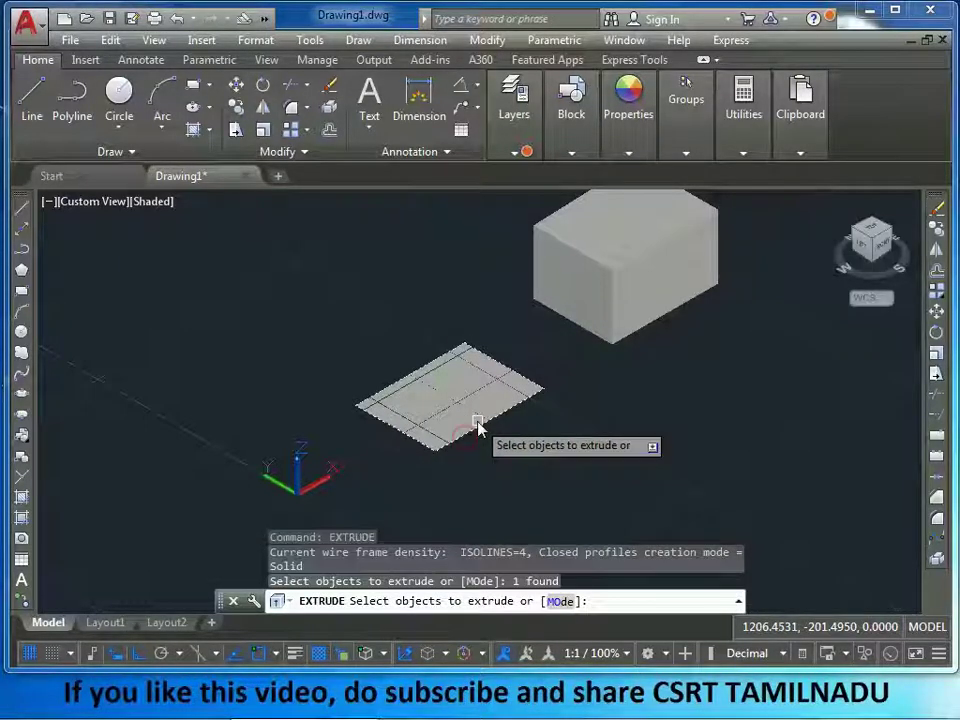
key("Return")
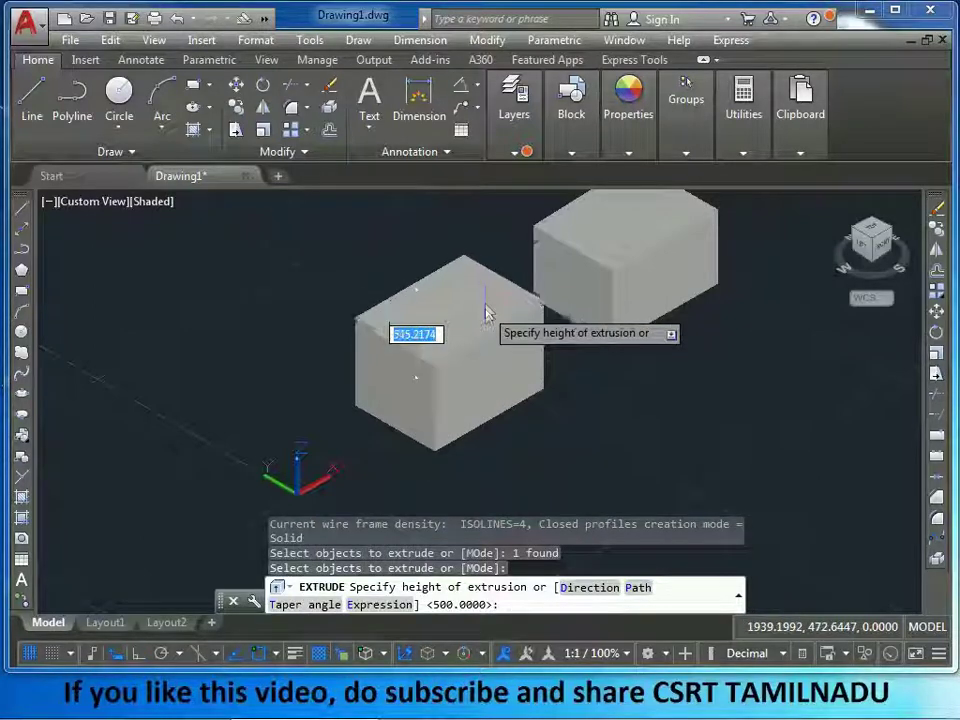
left_click(486, 326)
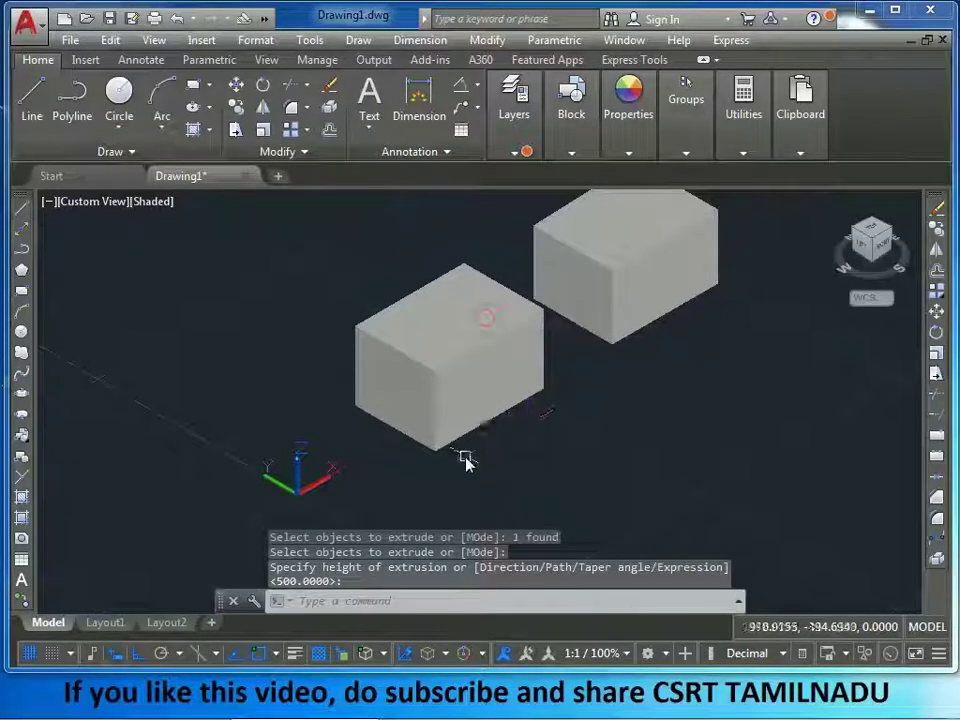